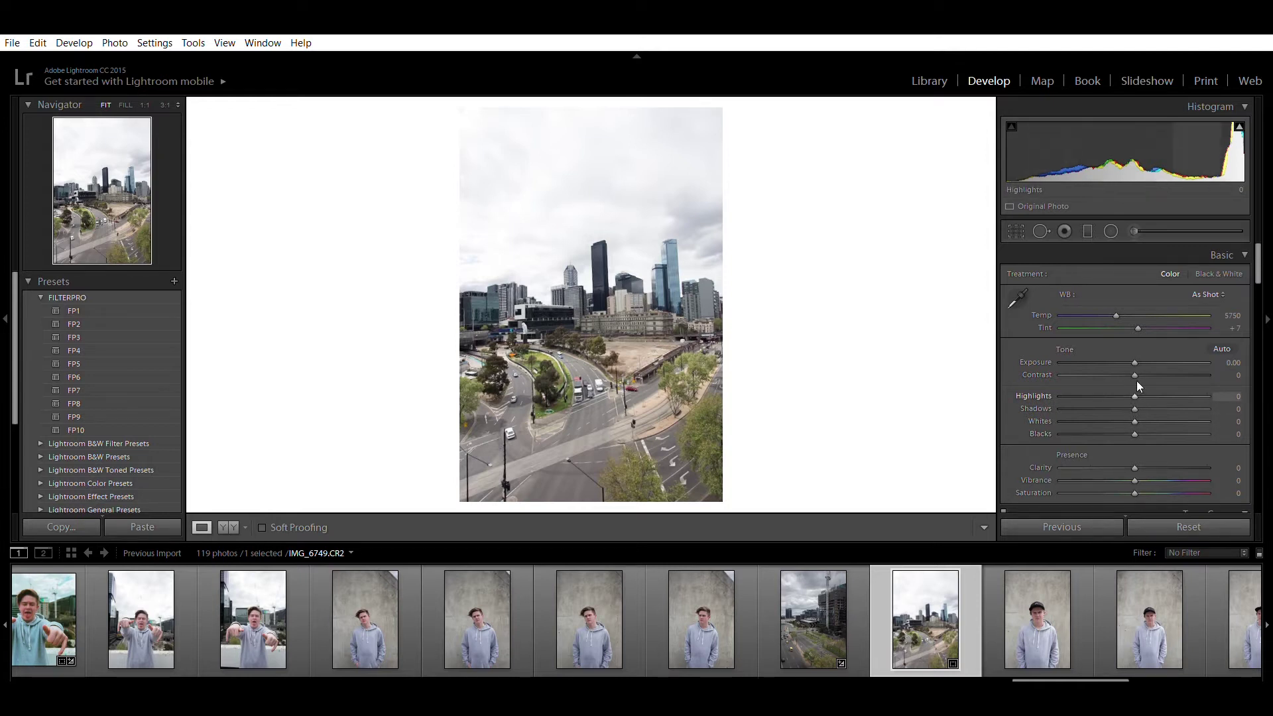
Set Highlights to −100, Shadows to +32, Whites to −80, Blacks to −29 and Clarity to +60 for the city photo.
drag(1113, 379, 1048, 379)
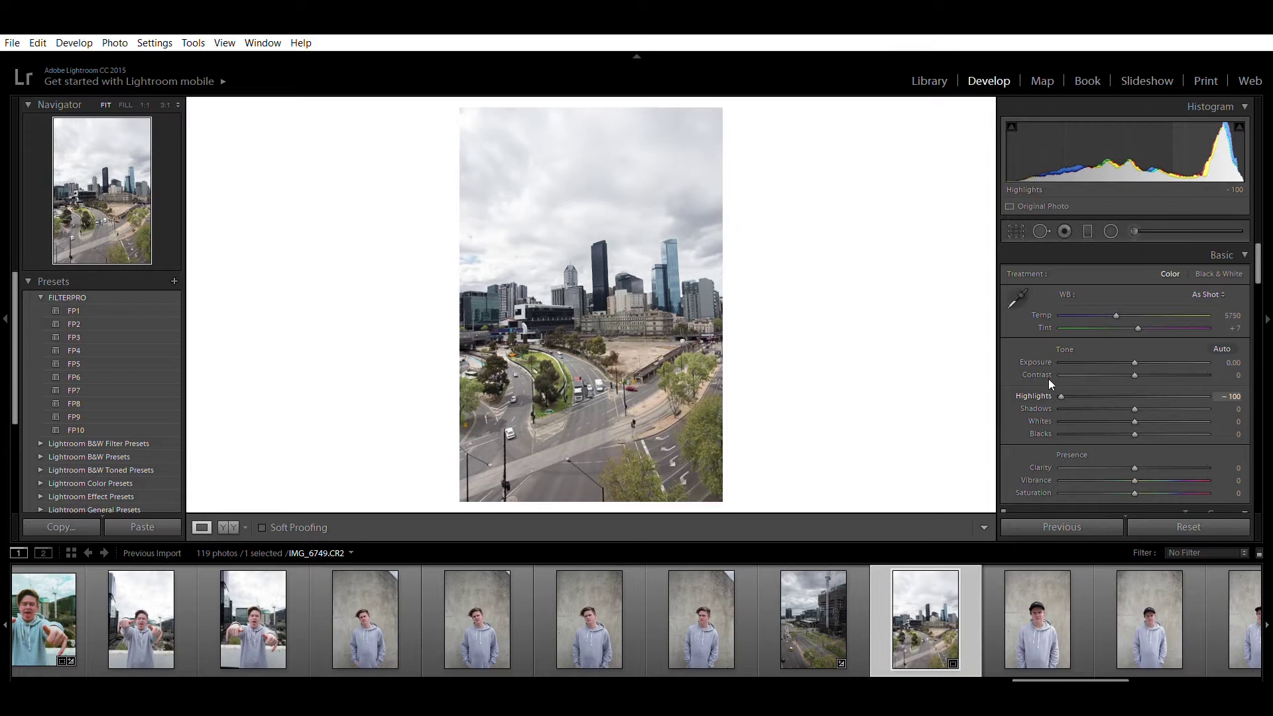
mouse_move(1132, 419)
mouse_down()
mouse_move(1034, 417)
mouse_move(1170, 406)
mouse_move(1112, 404)
mouse_move(1207, 387)
mouse_move(1157, 381)
mouse_move(1147, 419)
mouse_move(1089, 401)
mouse_move(1108, 399)
mouse_move(1069, 403)
mouse_move(1135, 417)
mouse_move(1113, 412)
mouse_up()
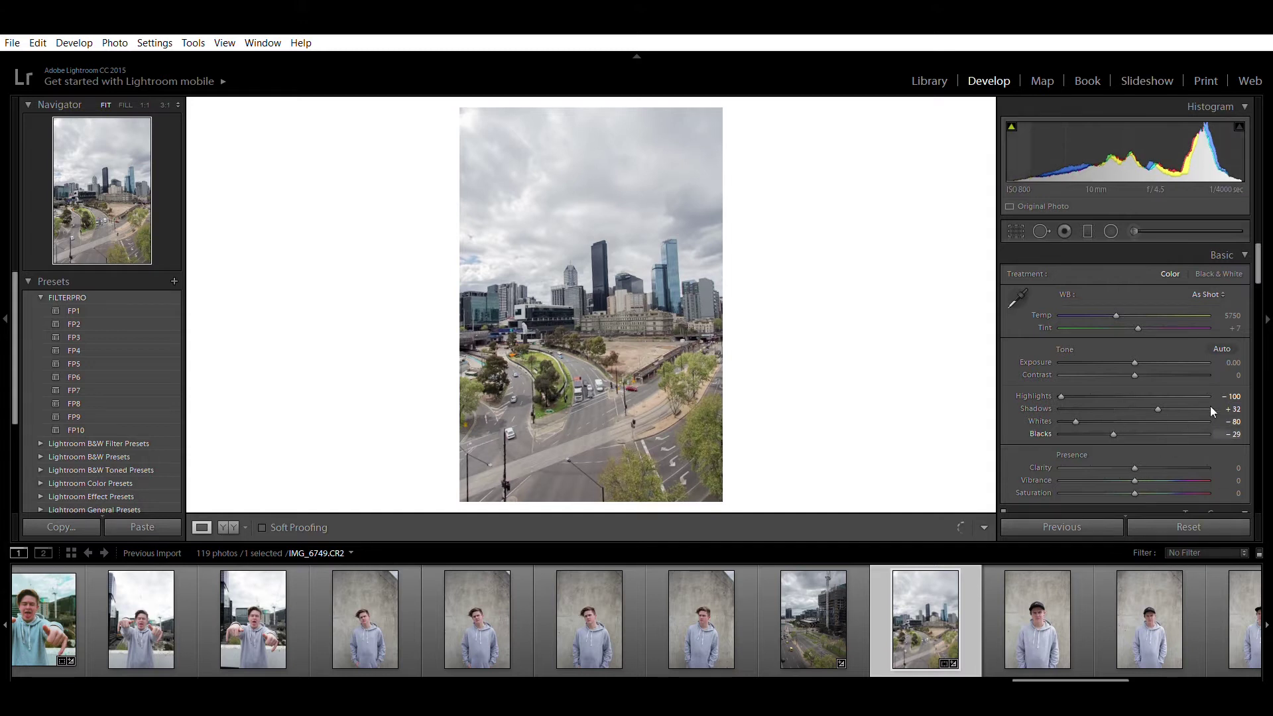
scroll(1258, 265, down, 3)
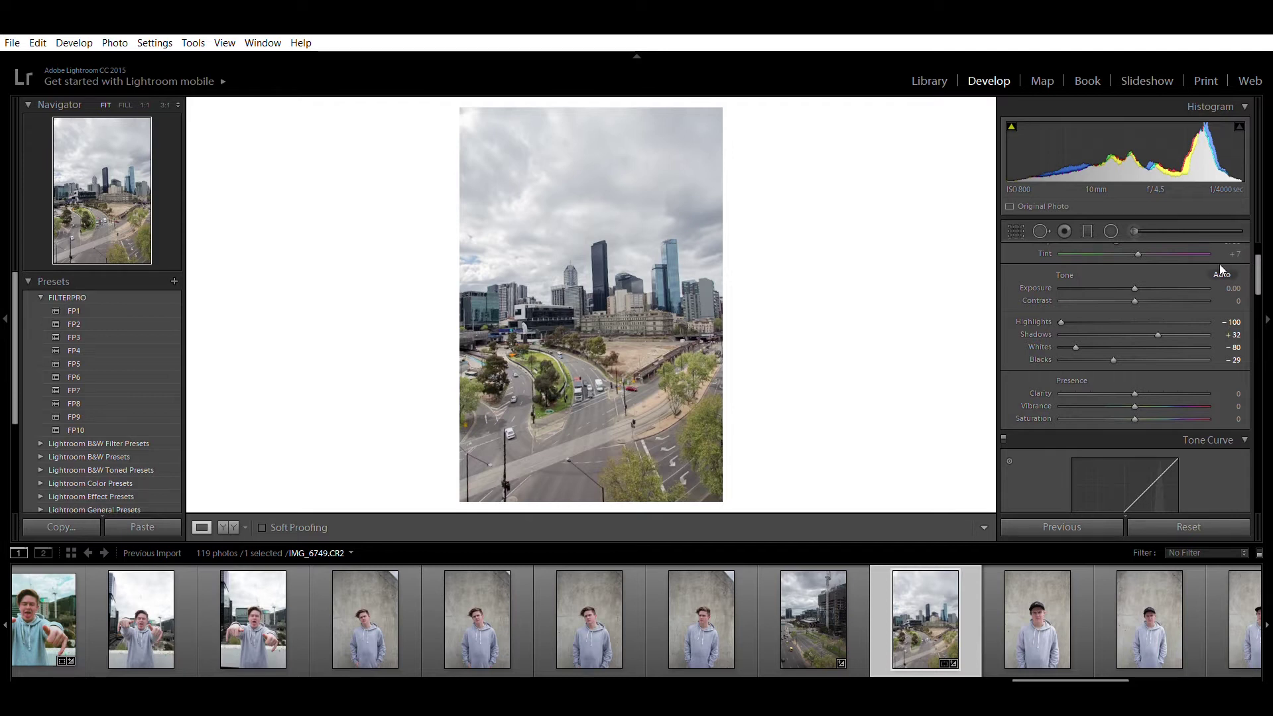
drag(1132, 377, 1236, 345)
drag(1220, 416, 1175, 405)
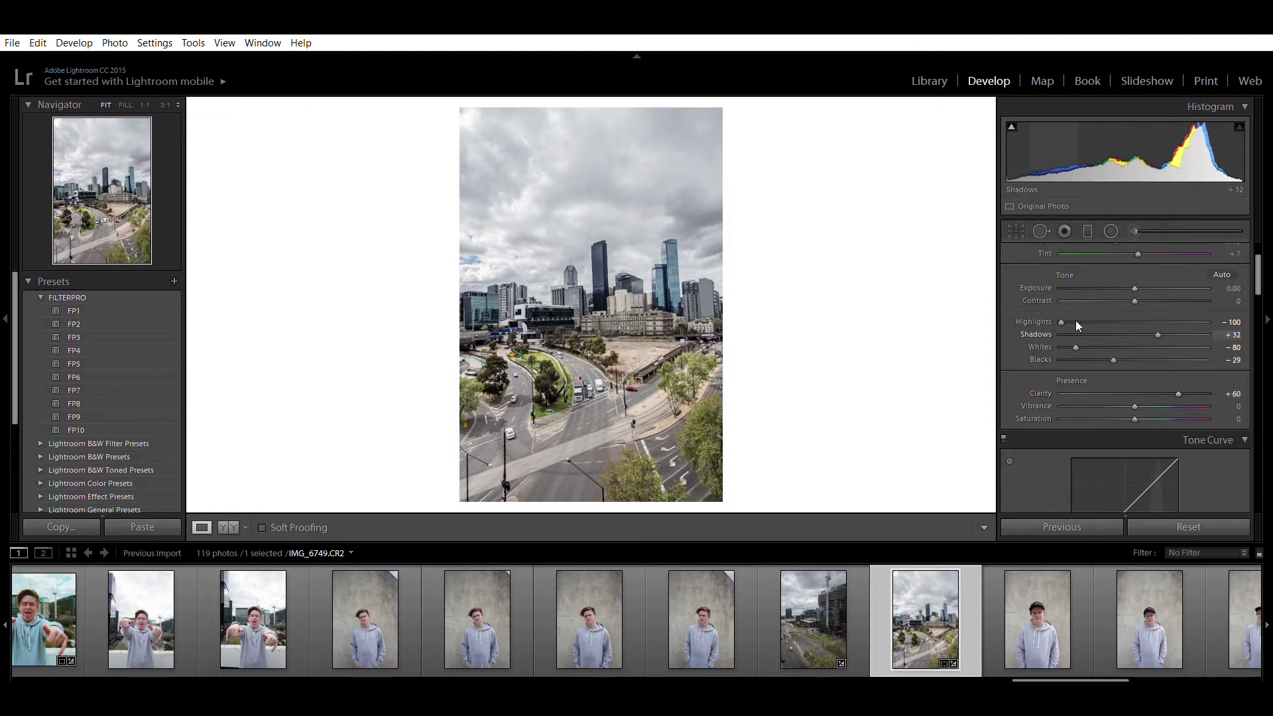
Try out Vibrance from −14 up to +100 and Saturation at +100.
drag(1132, 401, 1129, 392)
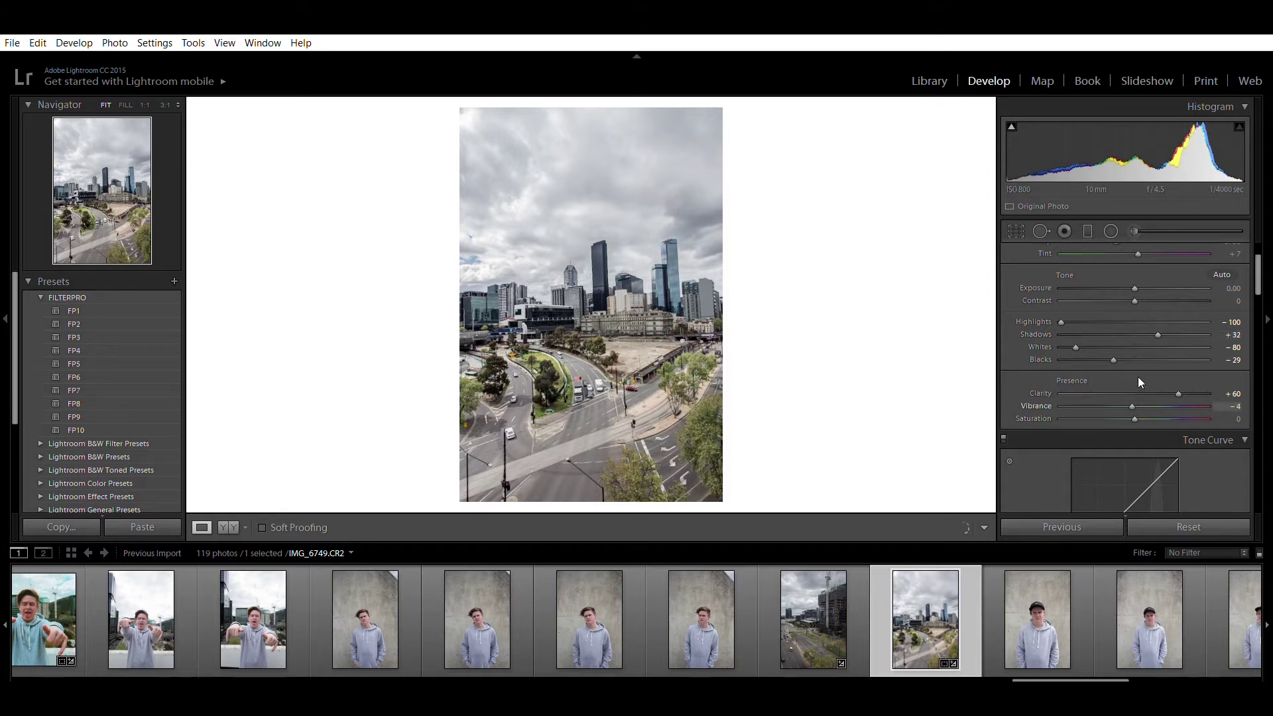
key(minus)
key(minus)
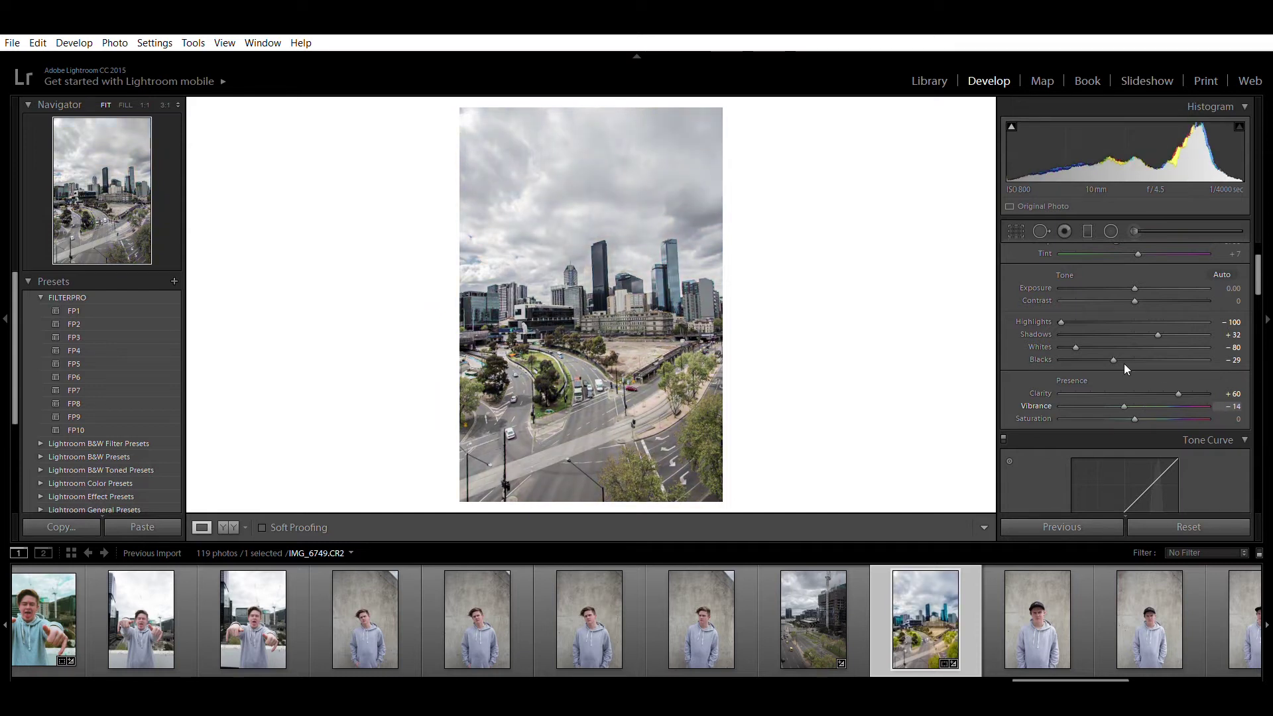
key(equal)
key(equal)
key(equal)
key(equal)
key(equal)
key(equal)
key(equal)
key(equal)
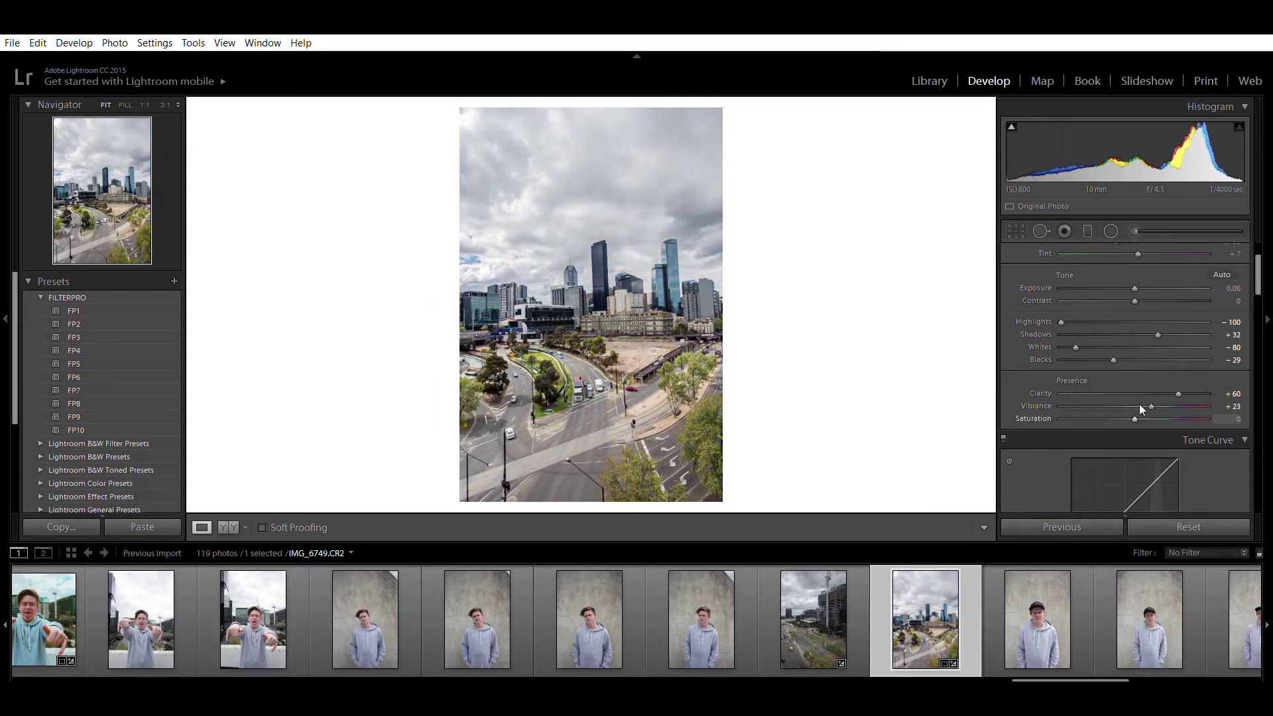
drag(1134, 418, 1233, 417)
drag(1153, 403, 1238, 395)
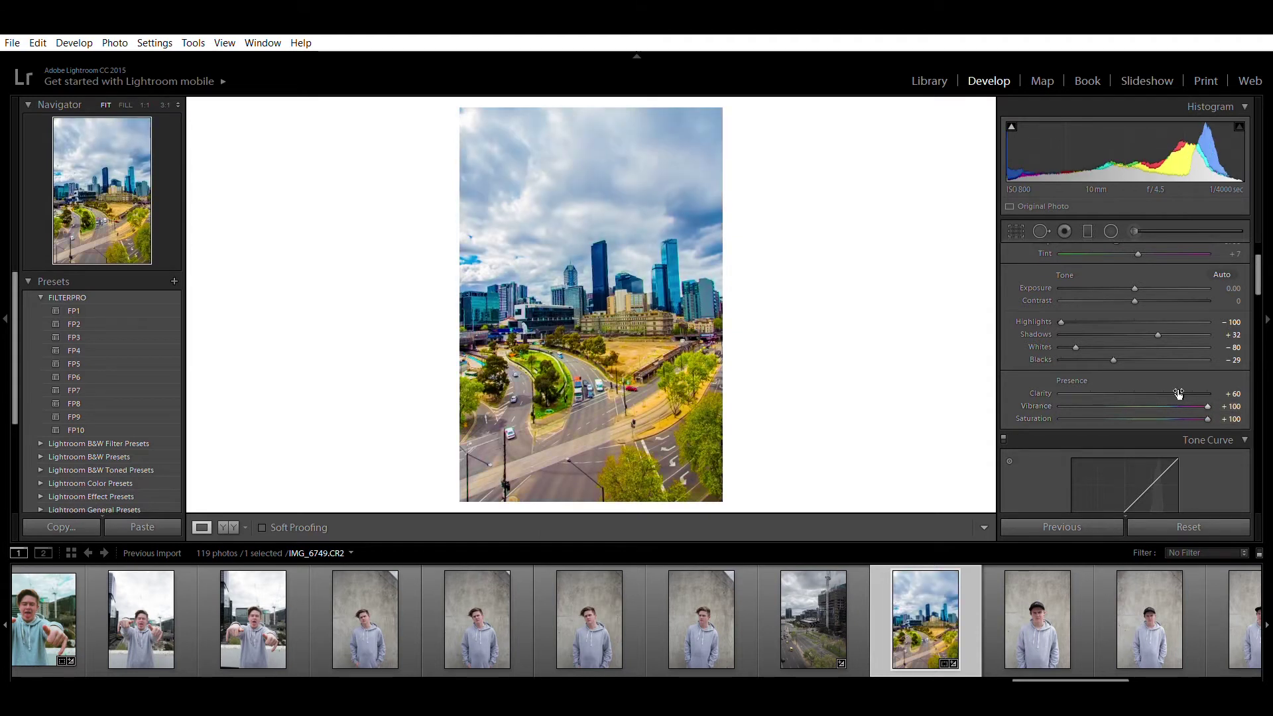
Set Contrast to +34, Vibrance to +71 and Saturation to −15.
drag(1134, 285, 1159, 282)
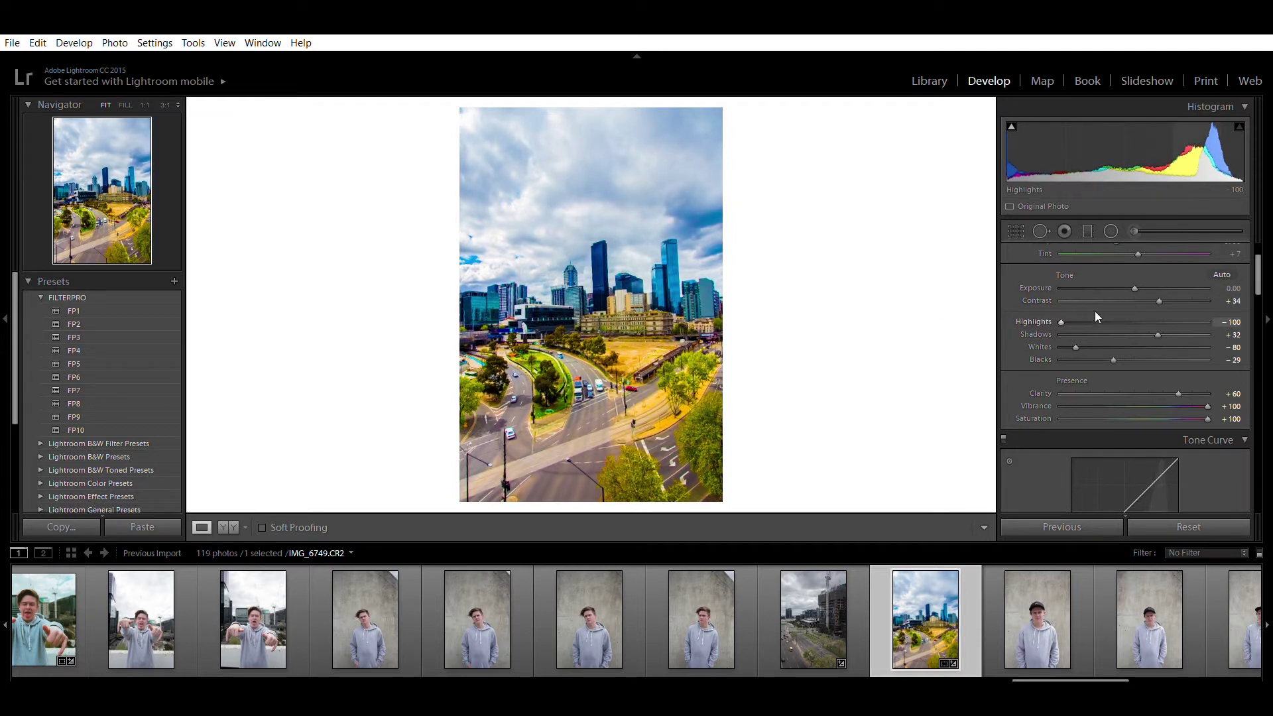
drag(1206, 417, 1161, 385)
key(ctrl+z)
key(ctrl+z)
key(ctrl+z)
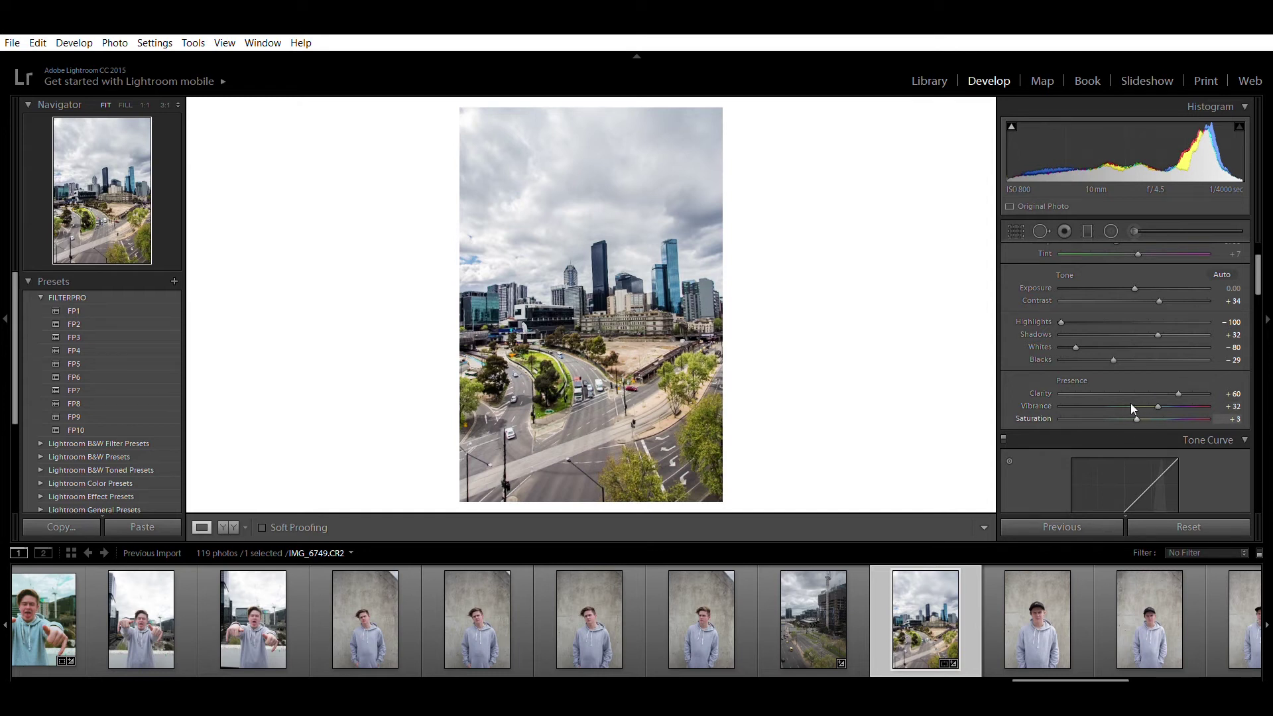
drag(1136, 401, 1191, 392)
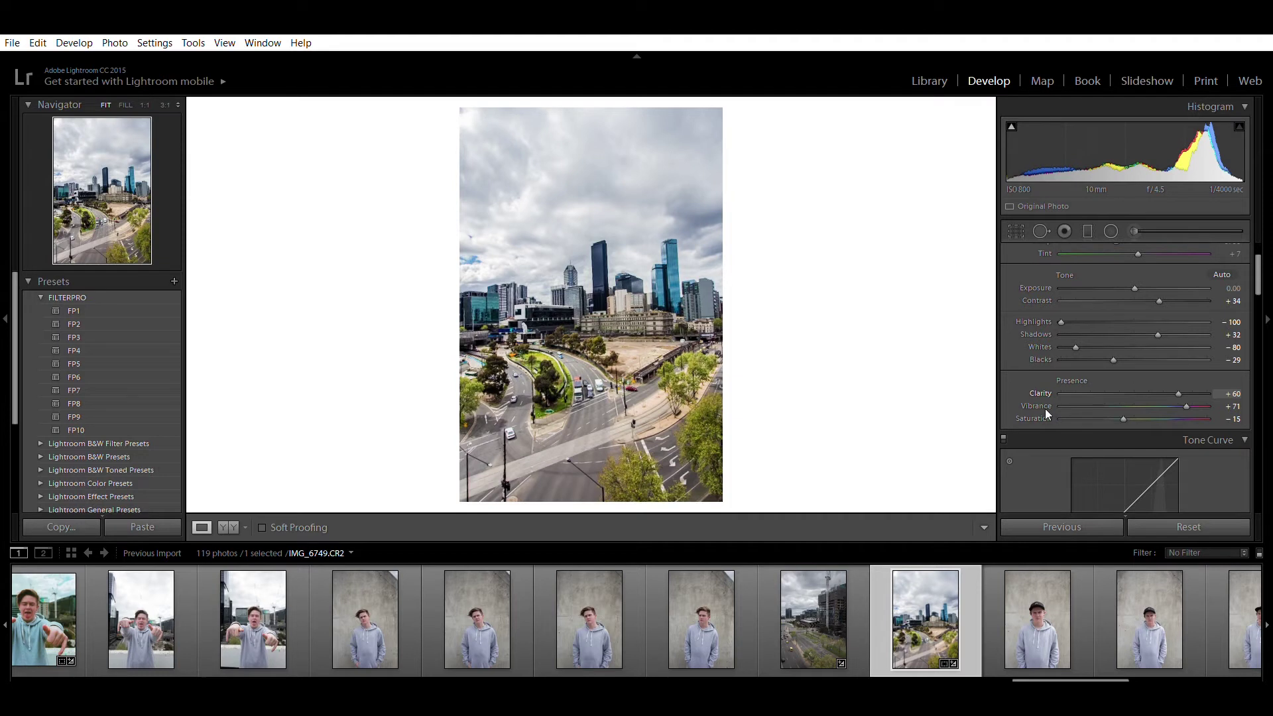
Reshape the Tone Curve with Highlights at −25, Lights at −33, Darks at +31 and Shadows at −30.
scroll(1047, 424, down, 2)
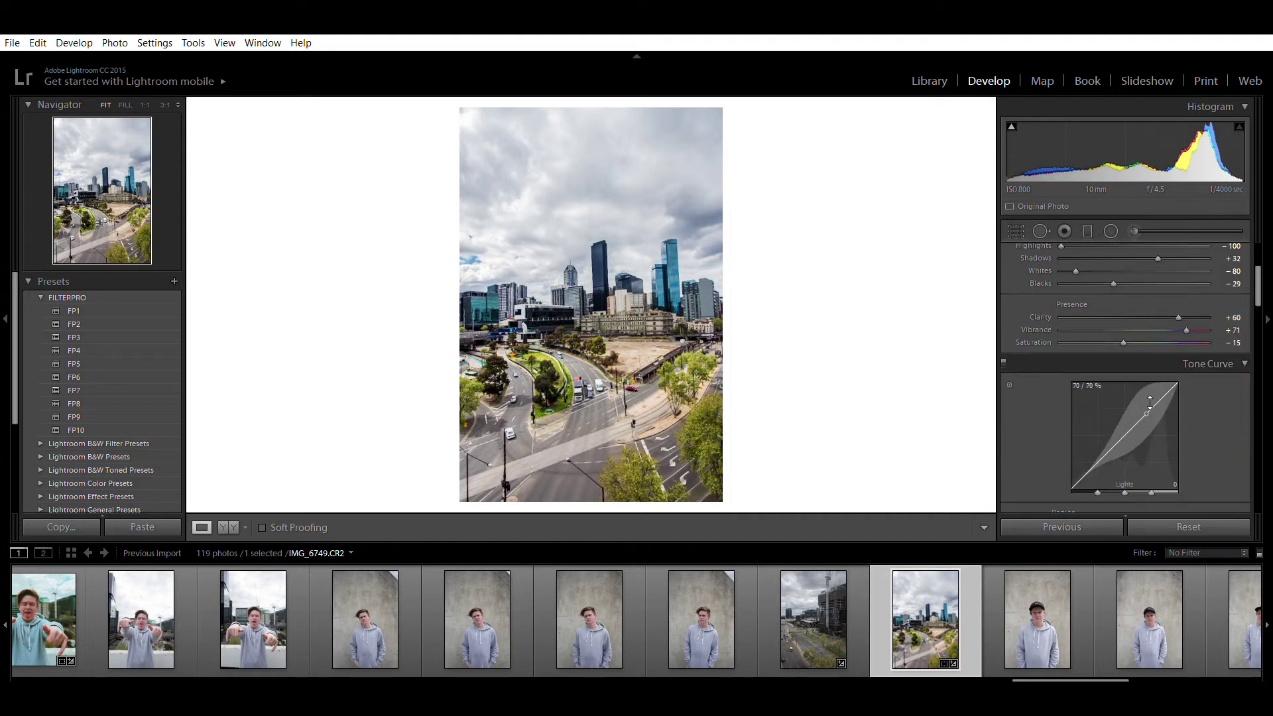
drag(1150, 402, 1149, 424)
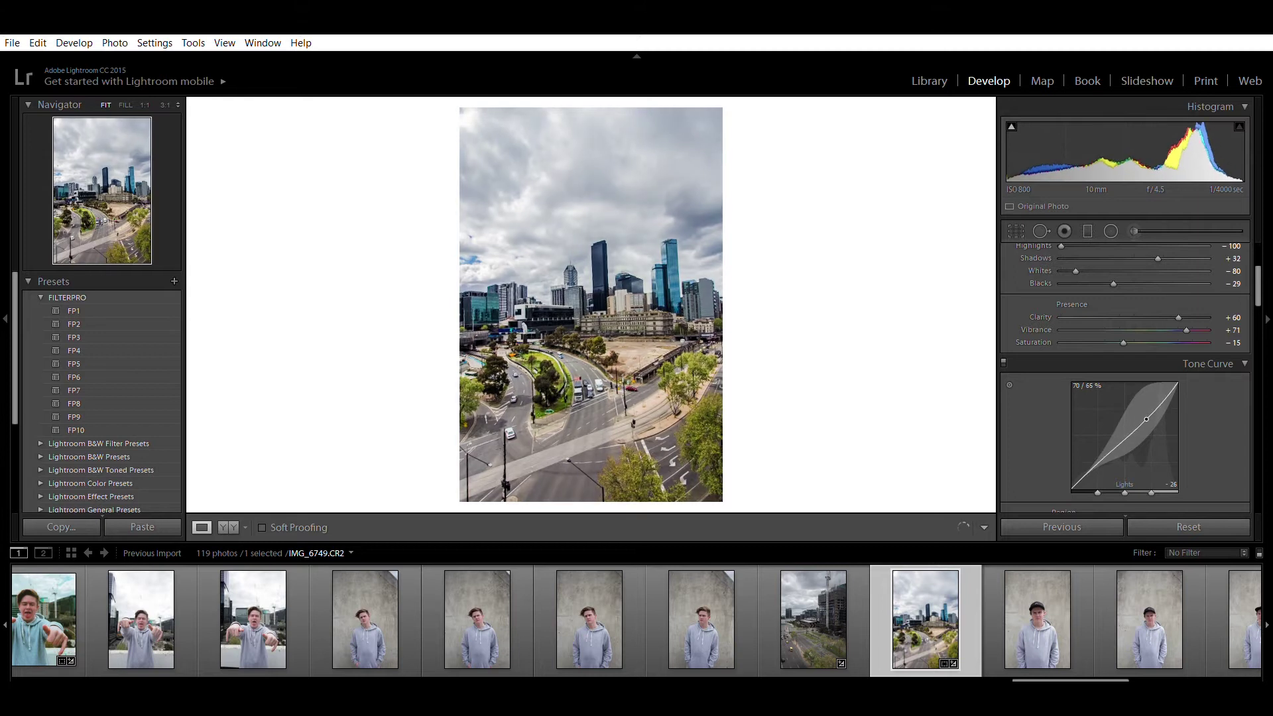
drag(1122, 442, 1091, 468)
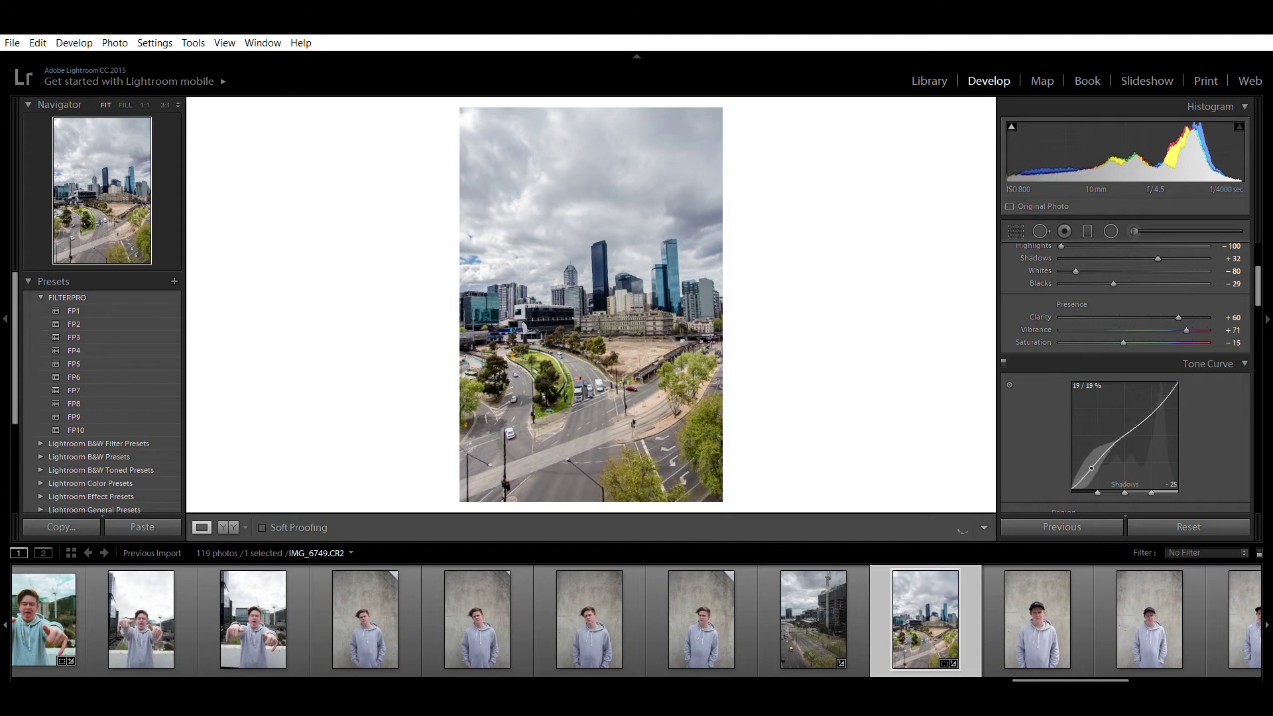
drag(1125, 428, 1122, 423)
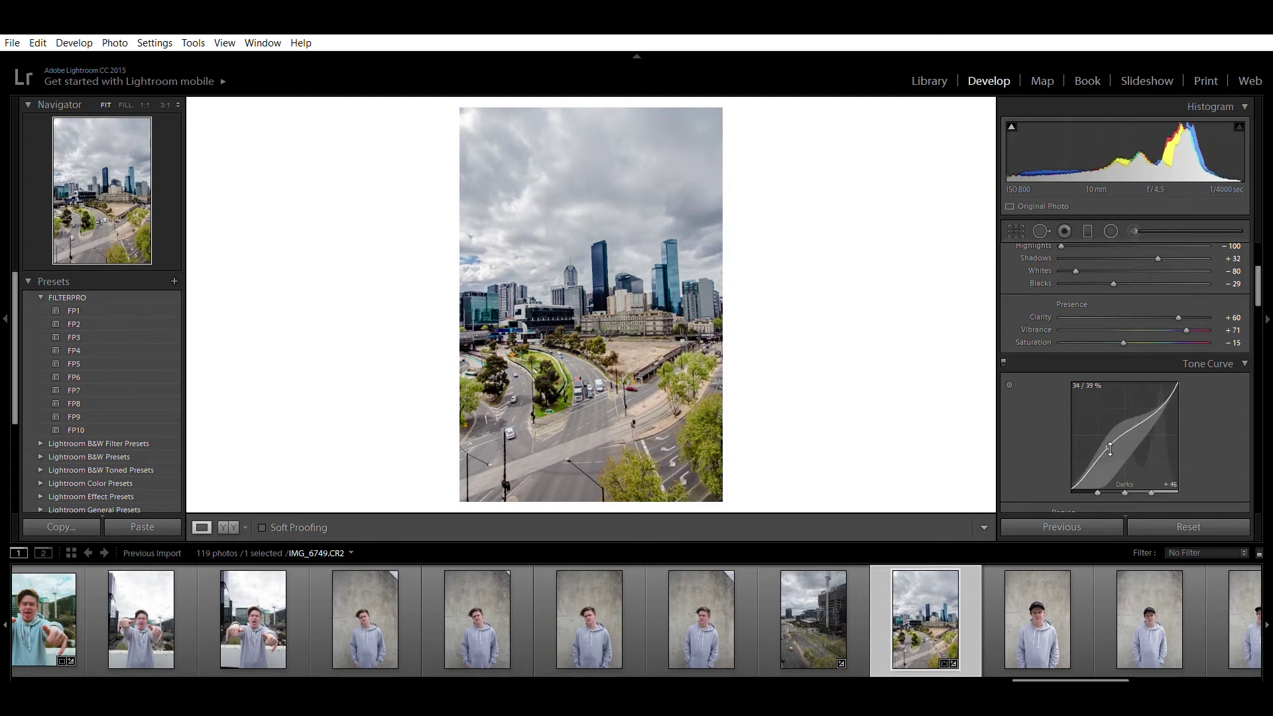
drag(1109, 443, 1111, 448)
scroll(1046, 397, down, 2)
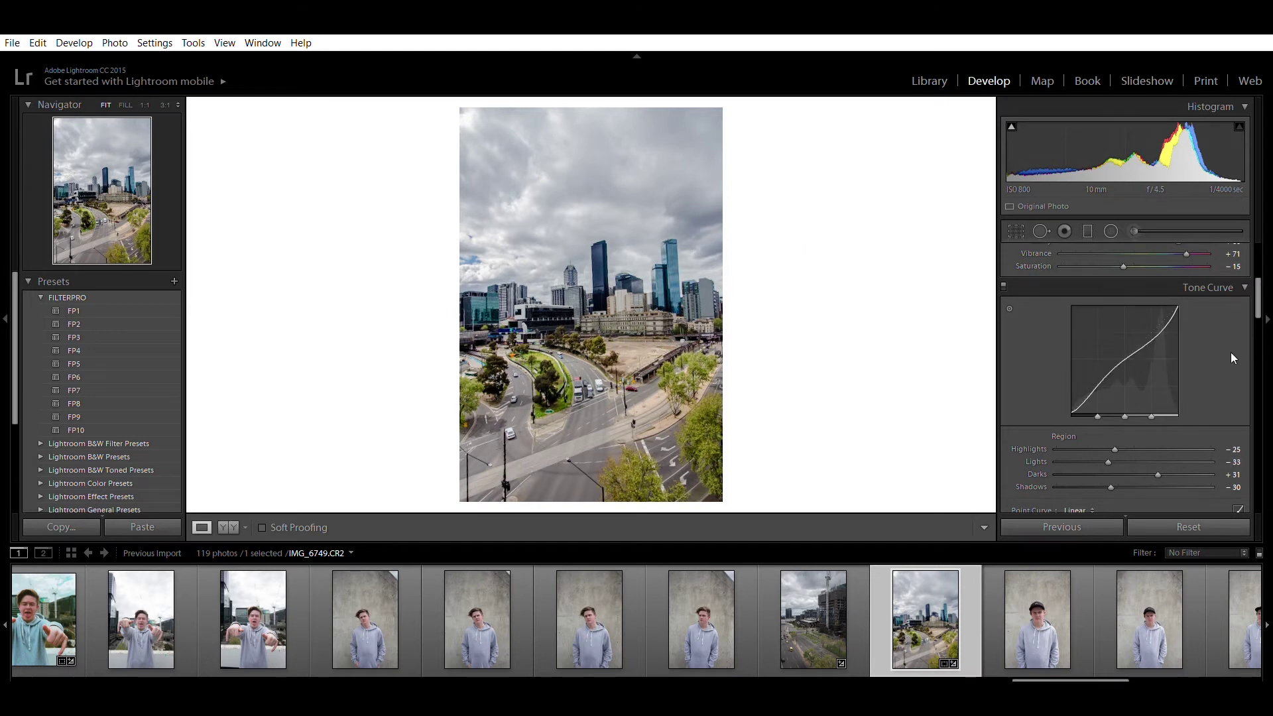
Shift the HSL hues to Yellow −37, Green −42, Aqua −33 and Blue −33, and check the skyline up close.
drag(1254, 293, 1264, 320)
click(1026, 332)
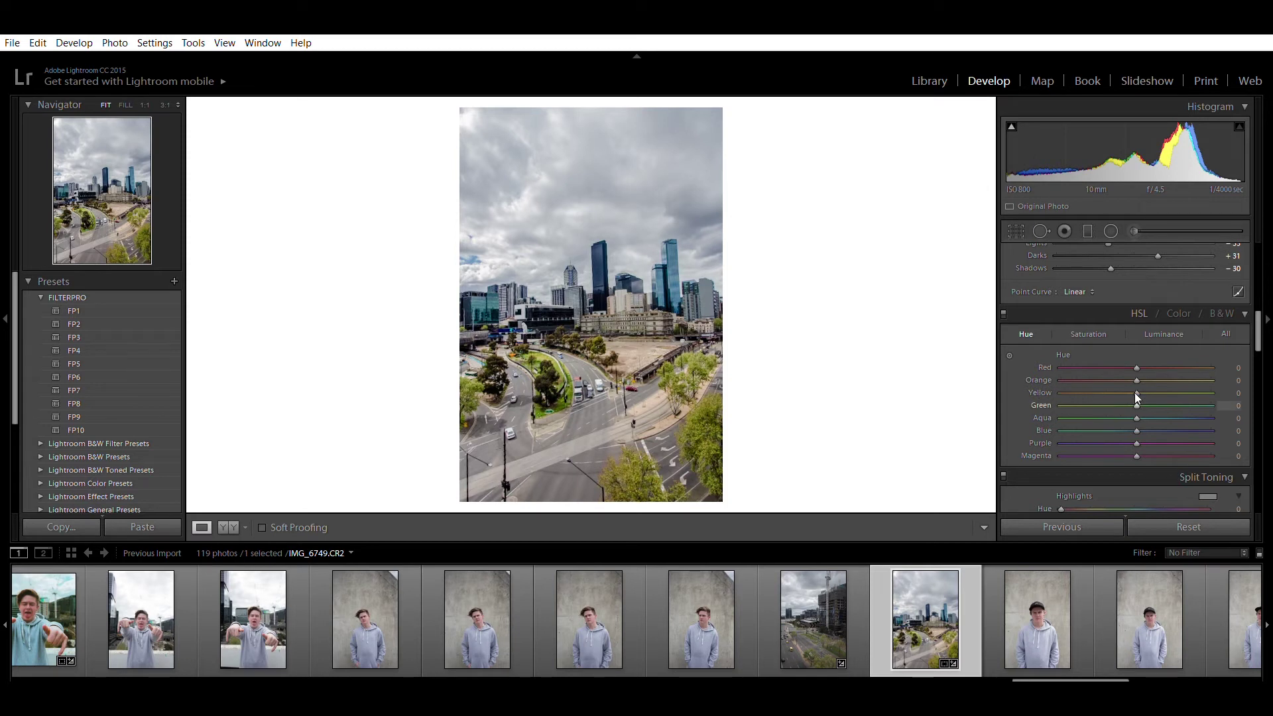
drag(1052, 393, 1072, 375)
drag(1187, 378, 1060, 387)
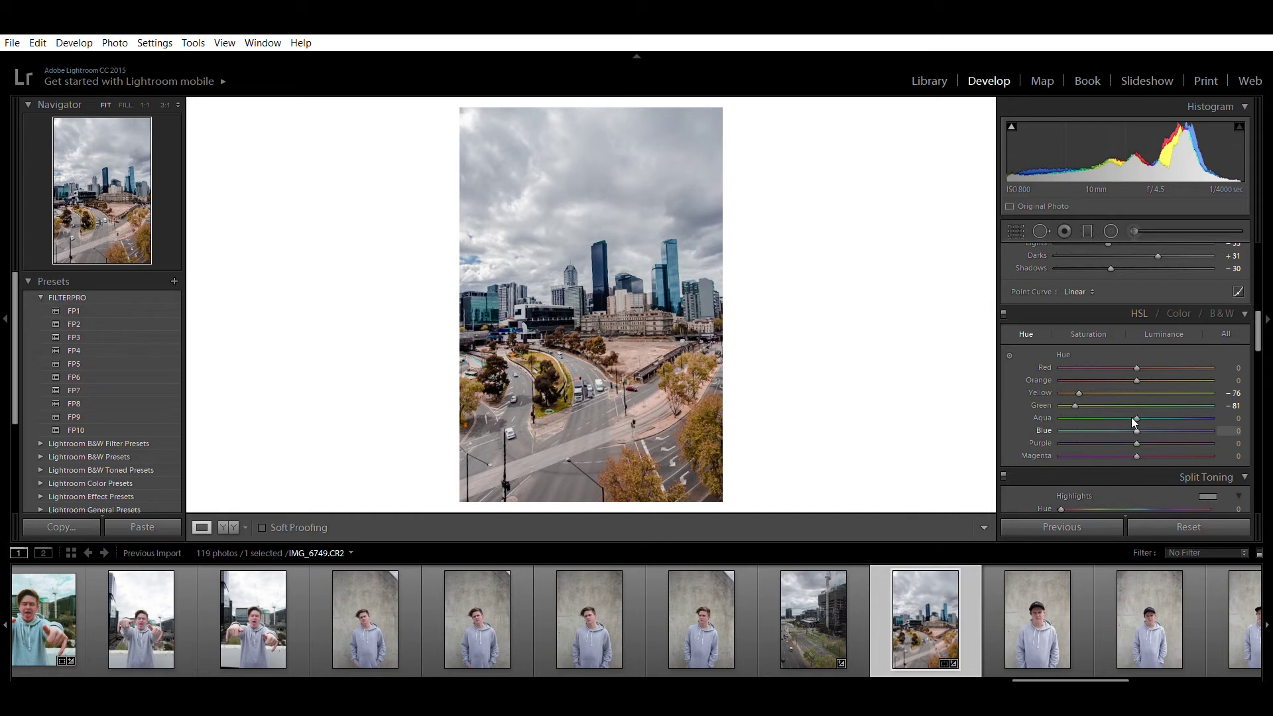
drag(1122, 417, 1102, 387)
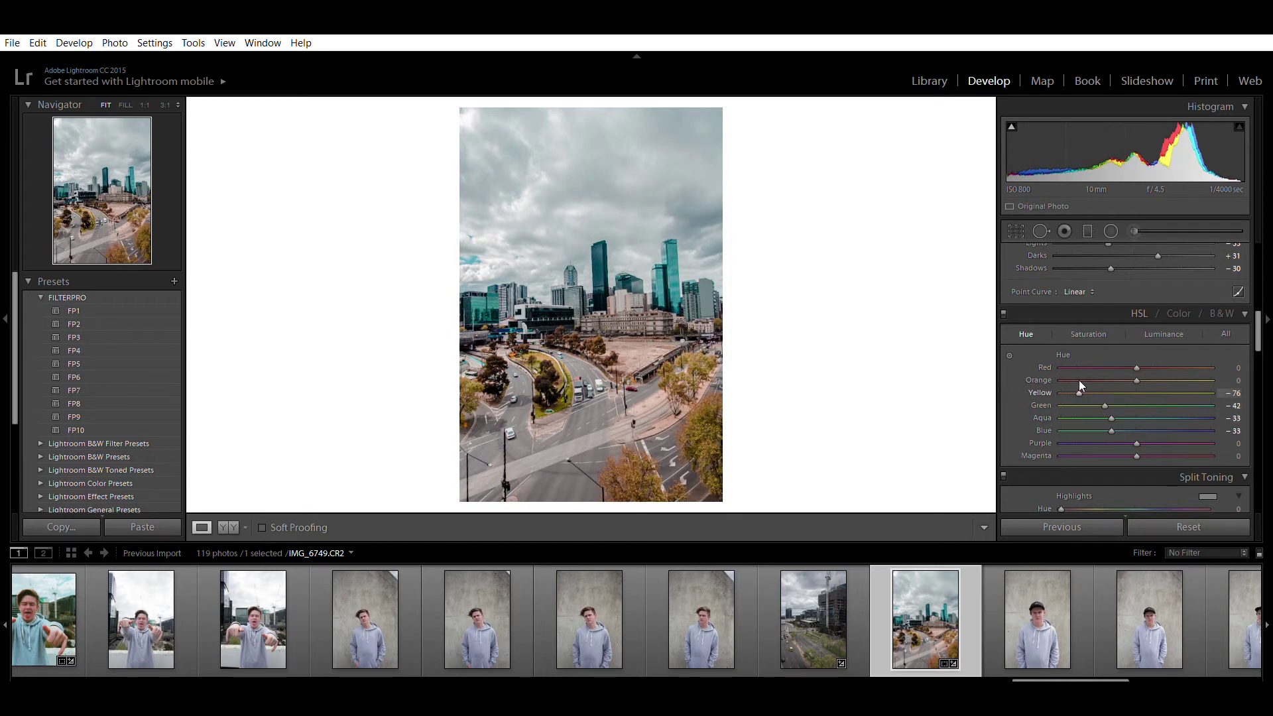
click(1107, 393)
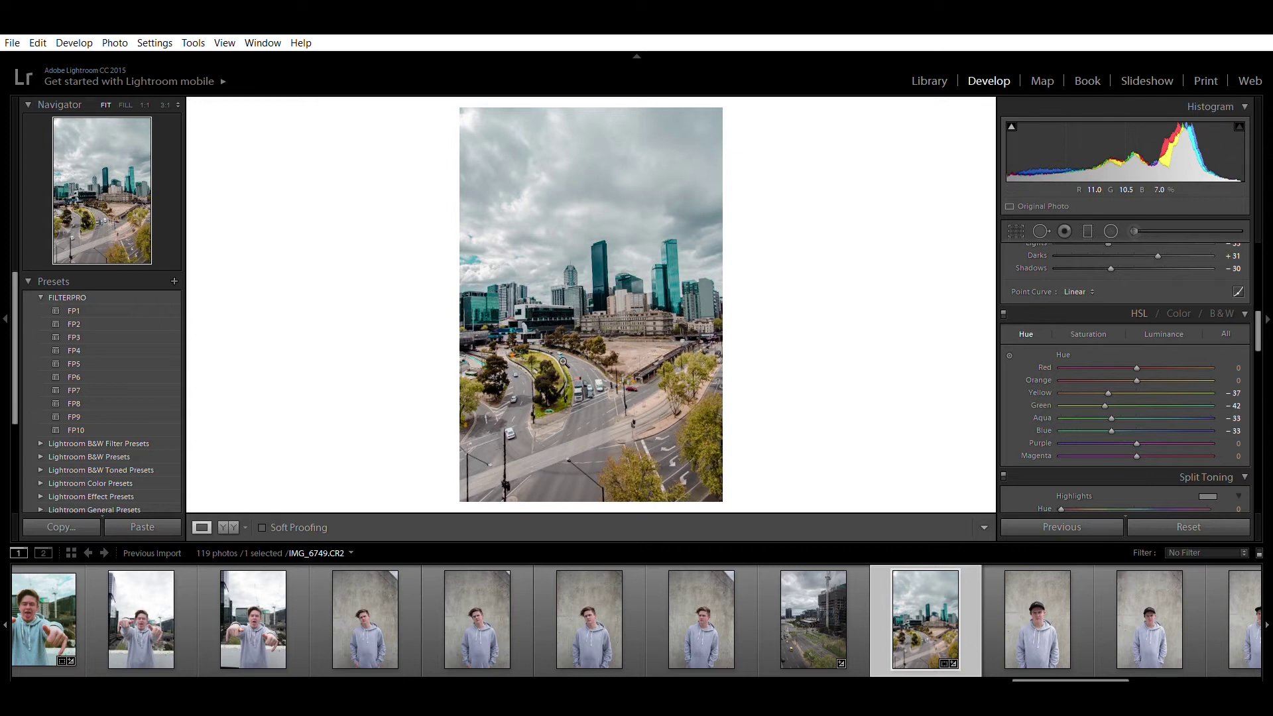
click(579, 328)
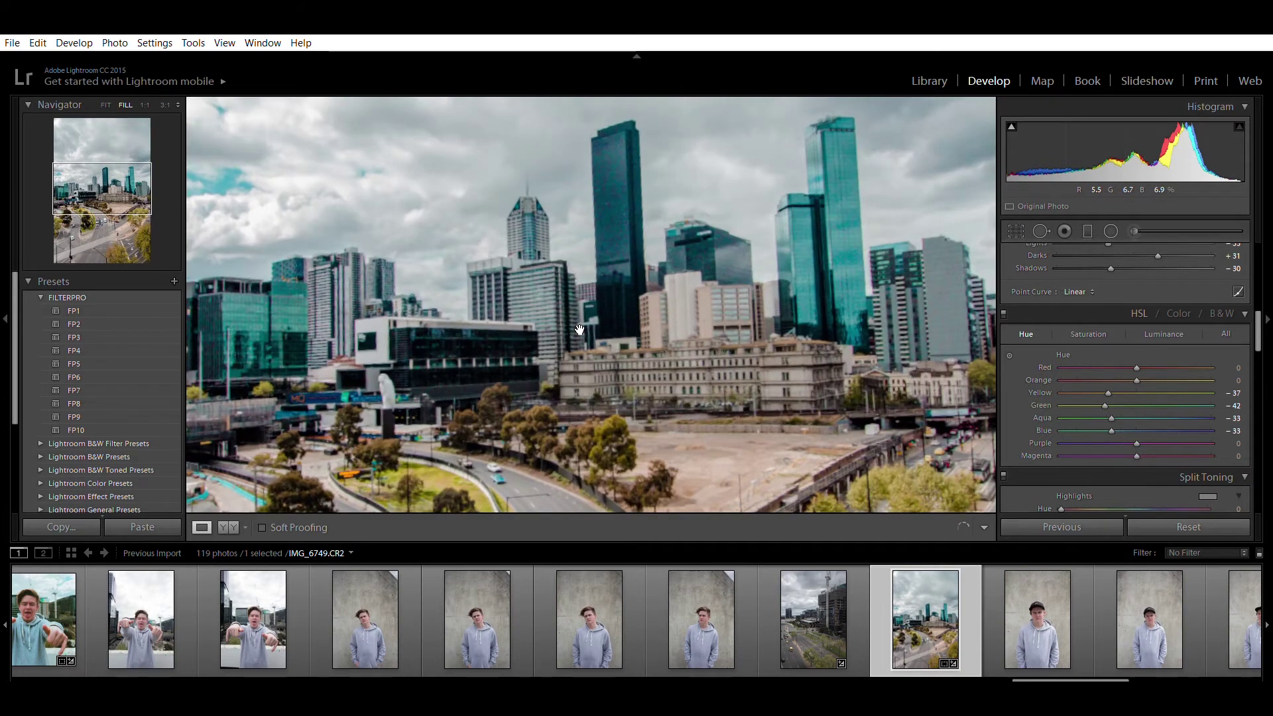
click(578, 328)
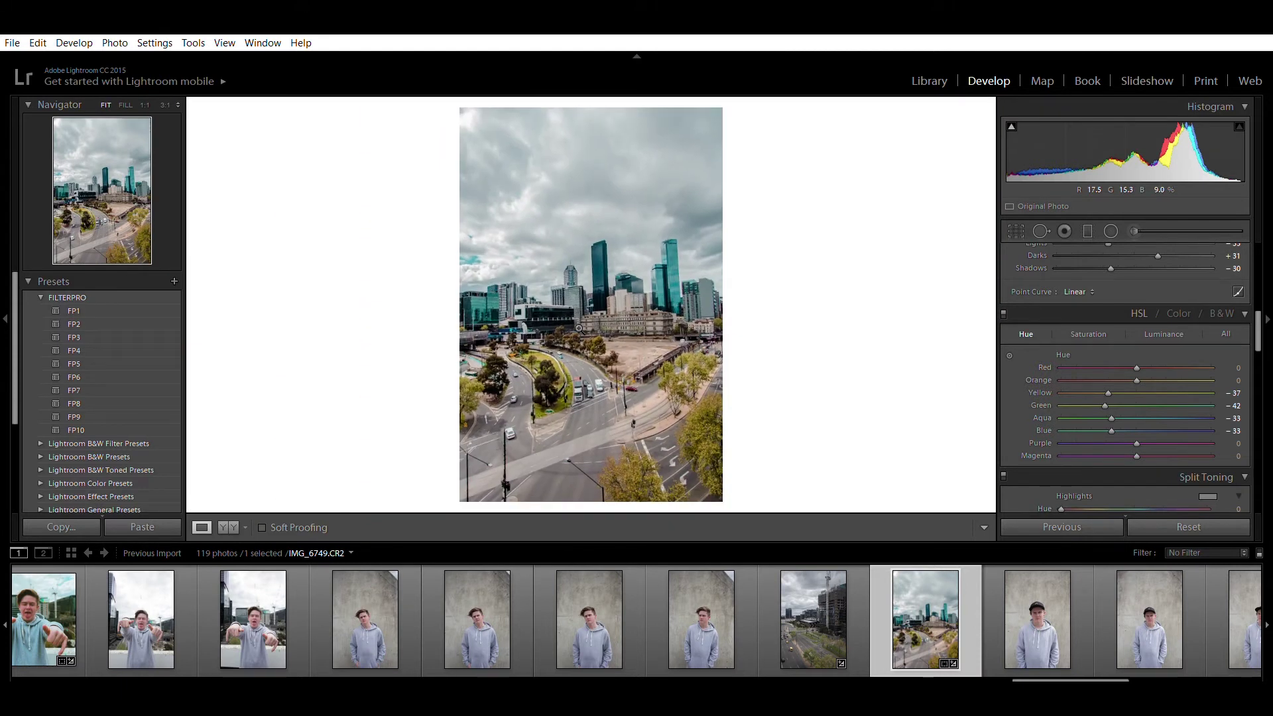
Try desaturating the Yellow and Green colours to −100 in the HSL saturation settings.
click(1090, 333)
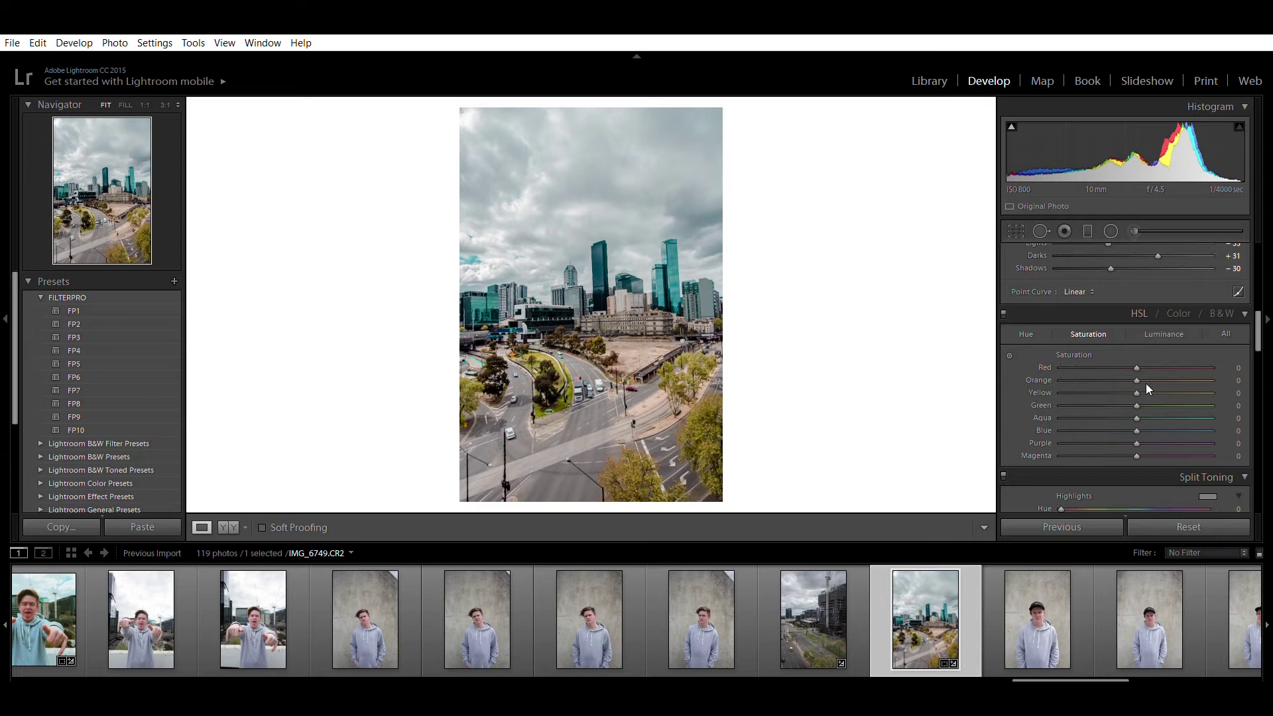
drag(1140, 391, 1021, 385)
drag(1139, 378, 980, 378)
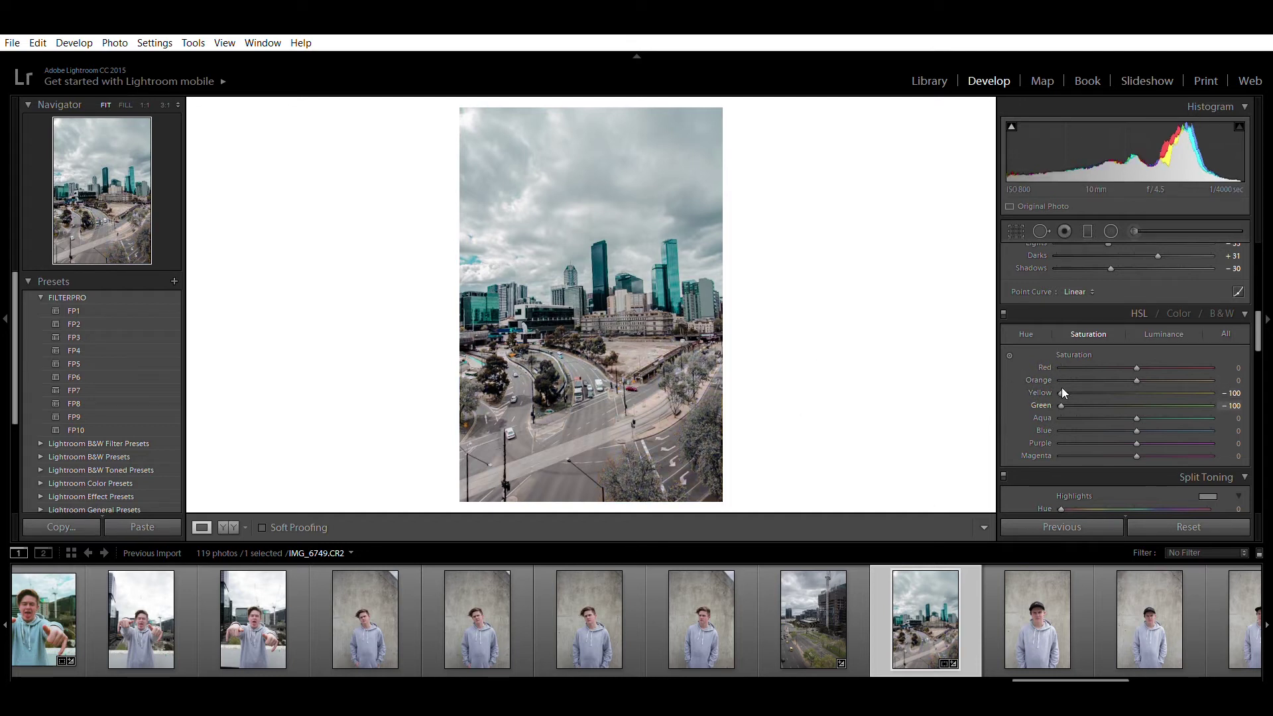
Set the HSL saturation of Yellow to +49, Green to +61, Aqua to −35 and Blue to −5.
drag(1062, 393, 1144, 392)
drag(1061, 375, 1216, 368)
drag(1099, 396, 1182, 389)
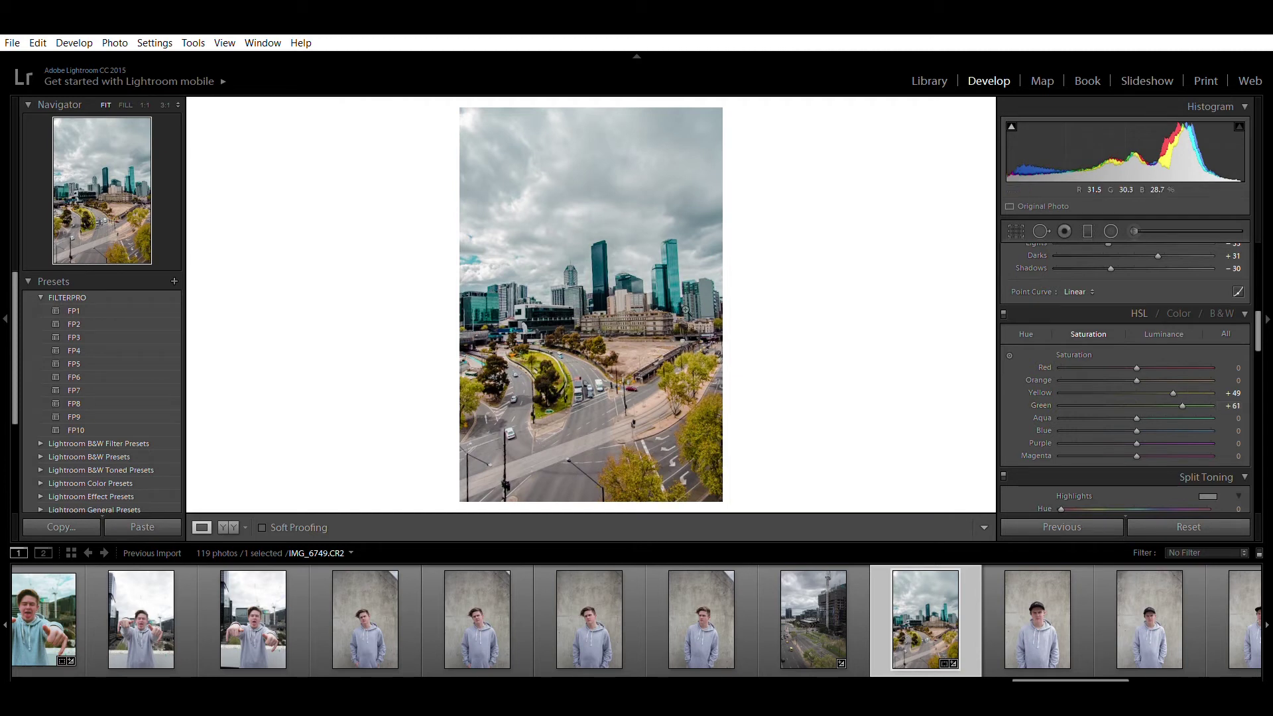
mouse_move(1138, 421)
mouse_down()
mouse_move(1118, 419)
mouse_move(1145, 414)
mouse_up()
drag(1131, 412, 1134, 403)
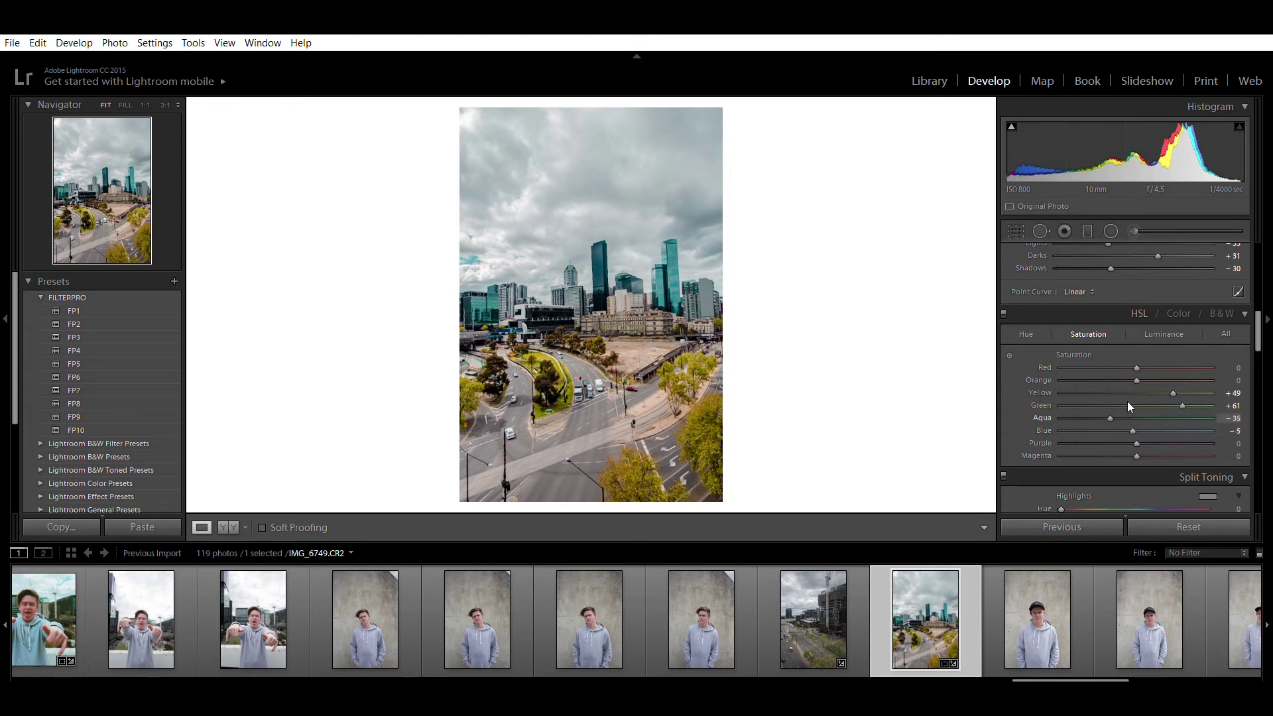
drag(1144, 398, 1148, 398)
Set the HSL luminance of Green to −36, Aqua to −31 and Blue to +54.
click(1164, 330)
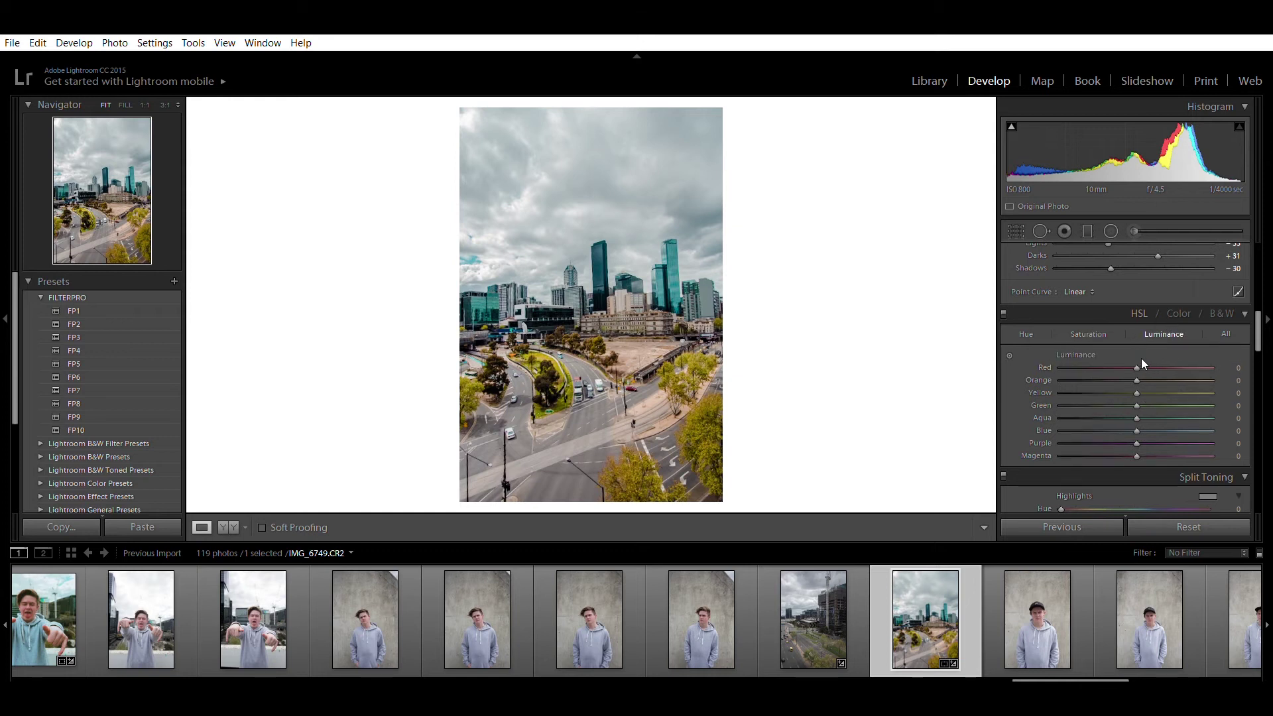
drag(1135, 389, 1110, 396)
drag(1136, 430, 1118, 396)
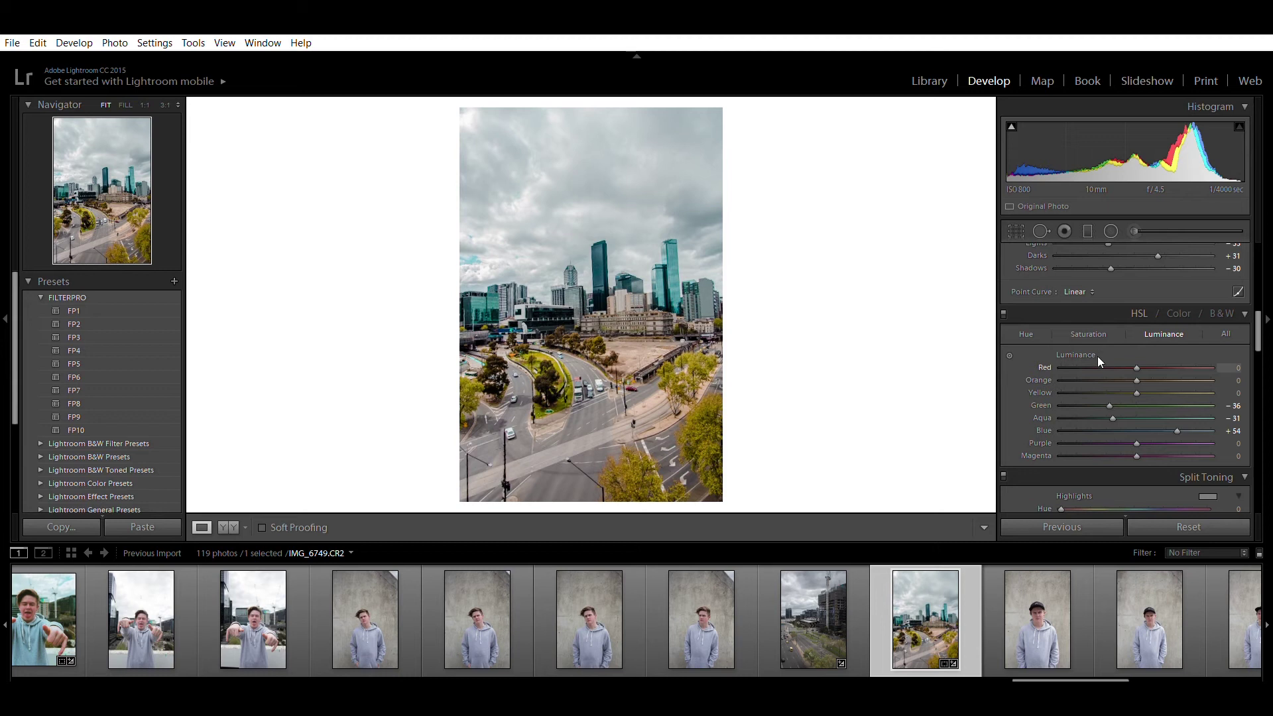
Try a different Sharpening Amount for the photo and undo the change.
scroll(1021, 419, down, 3)
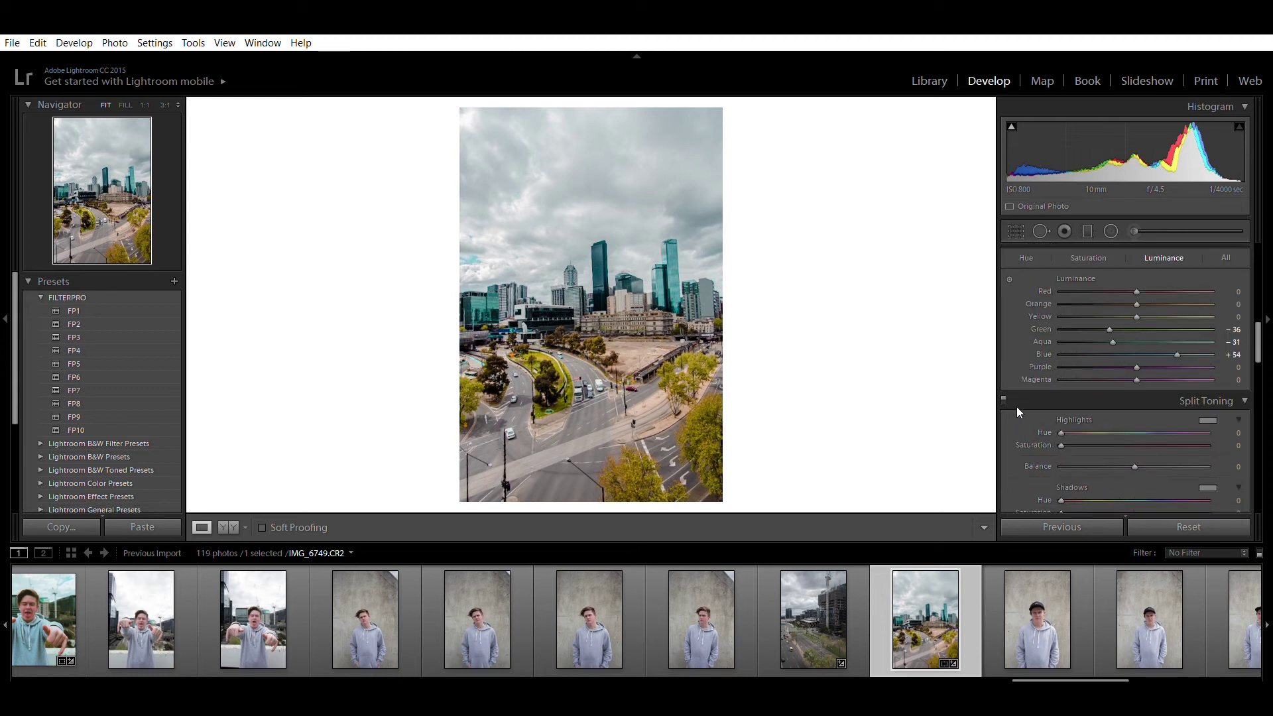
scroll(1046, 392, down, 3)
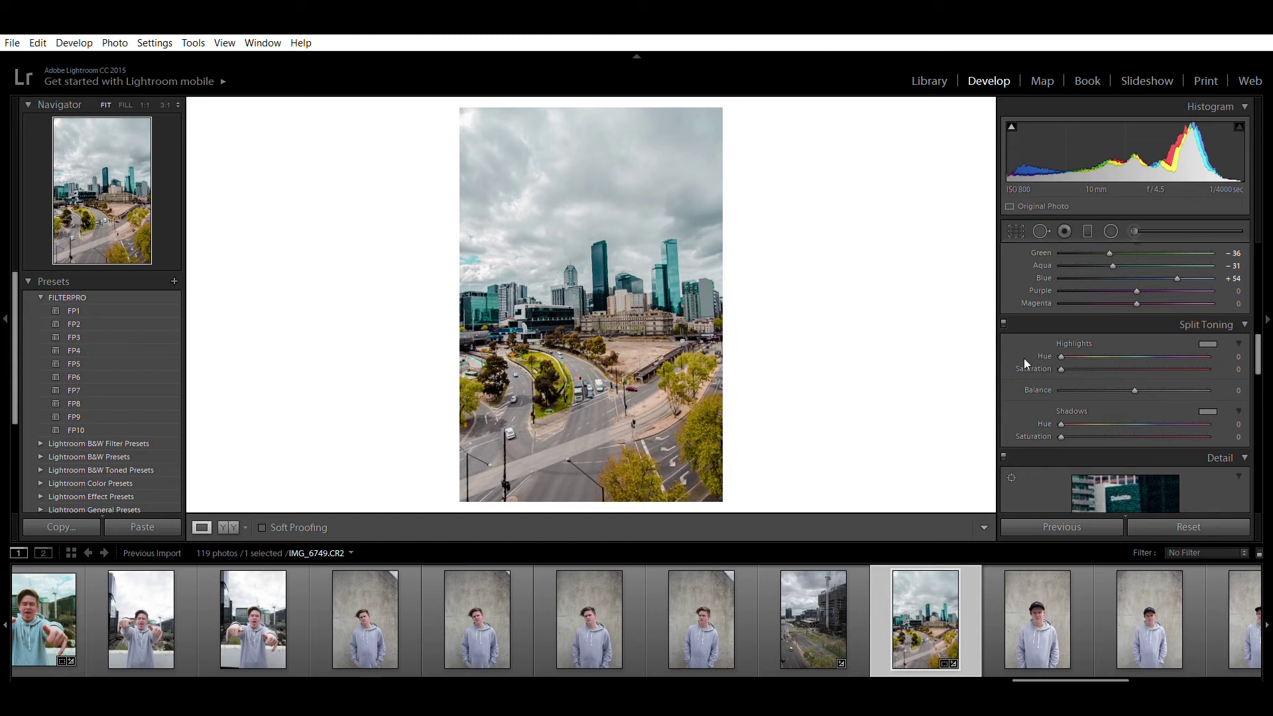
scroll(1026, 369, down, 6)
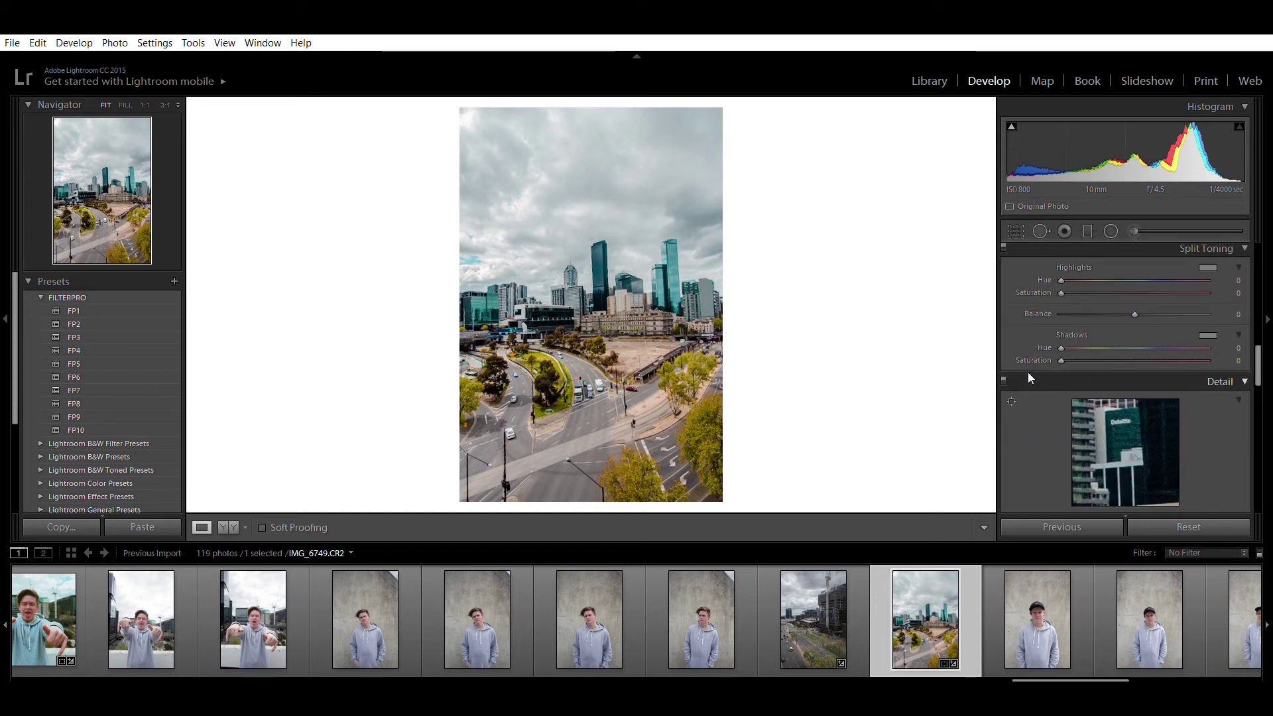
scroll(1109, 299, down, 6)
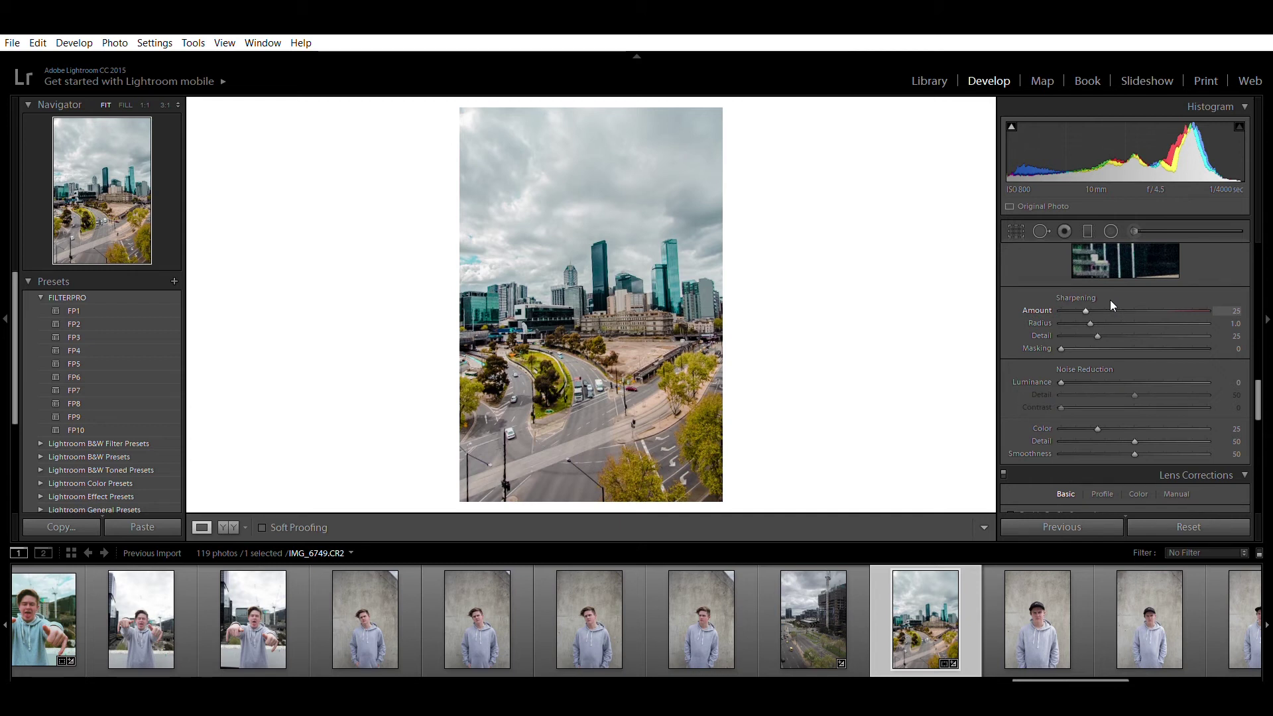
mouse_move(1086, 292)
mouse_down()
mouse_move(1162, 288)
mouse_move(1072, 284)
mouse_move(1155, 274)
mouse_move(1063, 297)
mouse_move(1091, 299)
mouse_up()
key(ctrl+z)
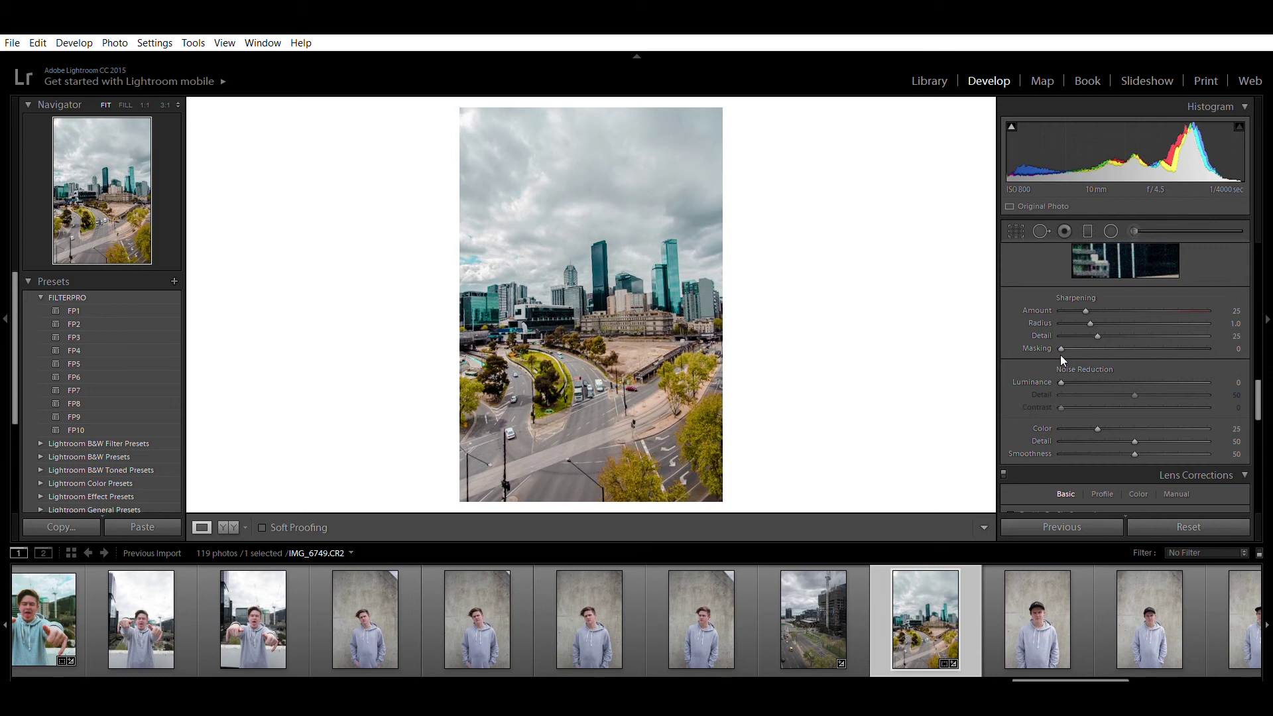
Set the Noise Reduction Luminance to 48 and its Detail to 72 while viewing the buildings at 1:1.
key(z)
drag(1060, 382, 1167, 377)
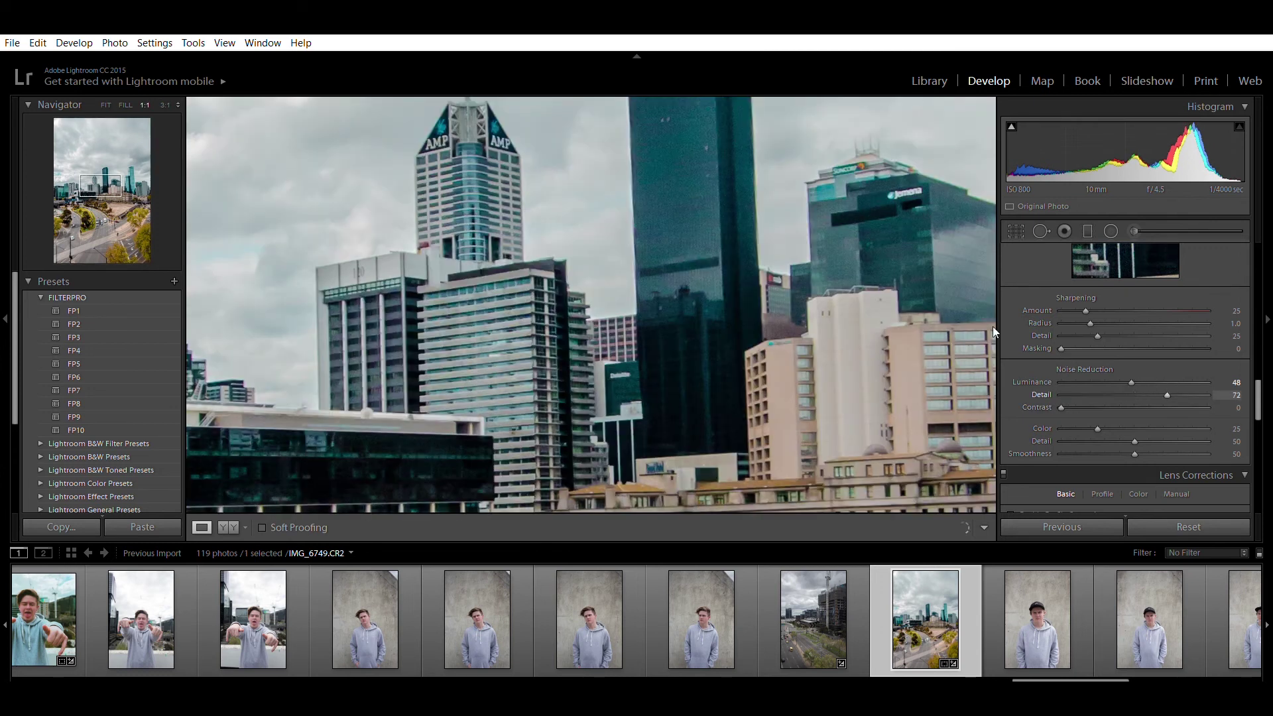
scroll(1021, 365, down, 5)
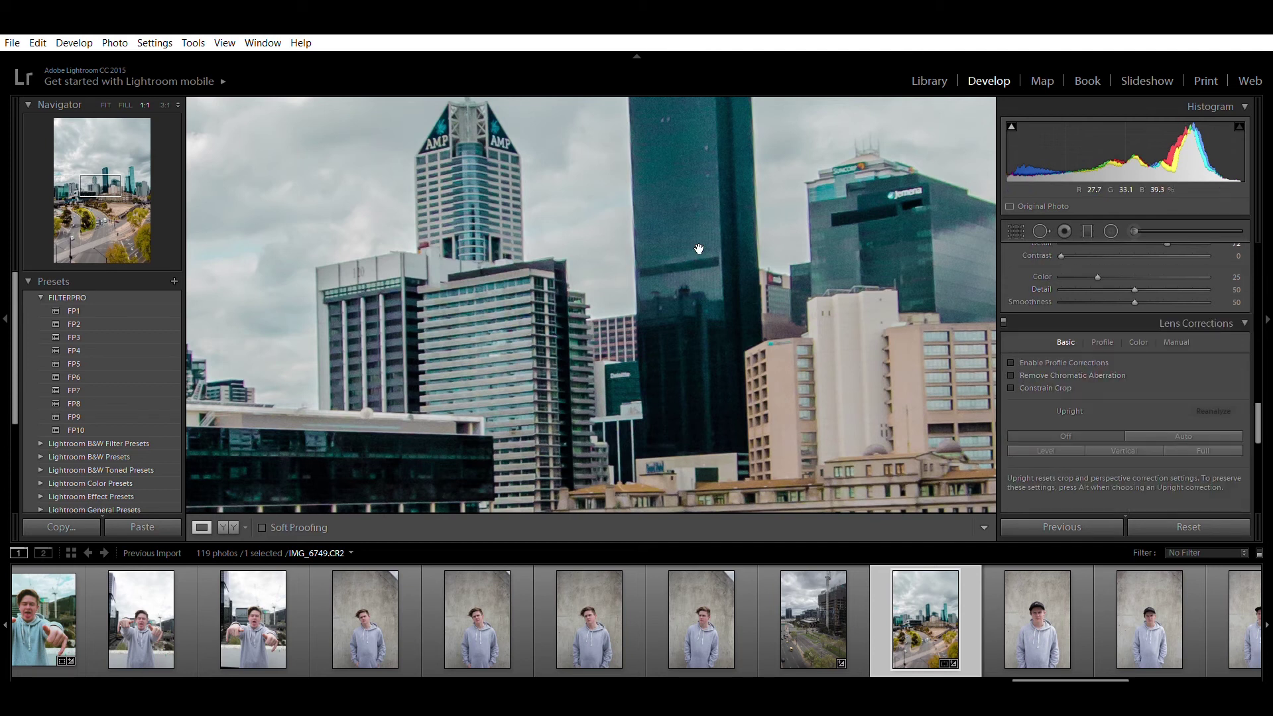
Enable profile corrections and chromatic aberration removal for the photo, checking the fringing around the white bird statue at 3:1.
click(699, 248)
click(699, 249)
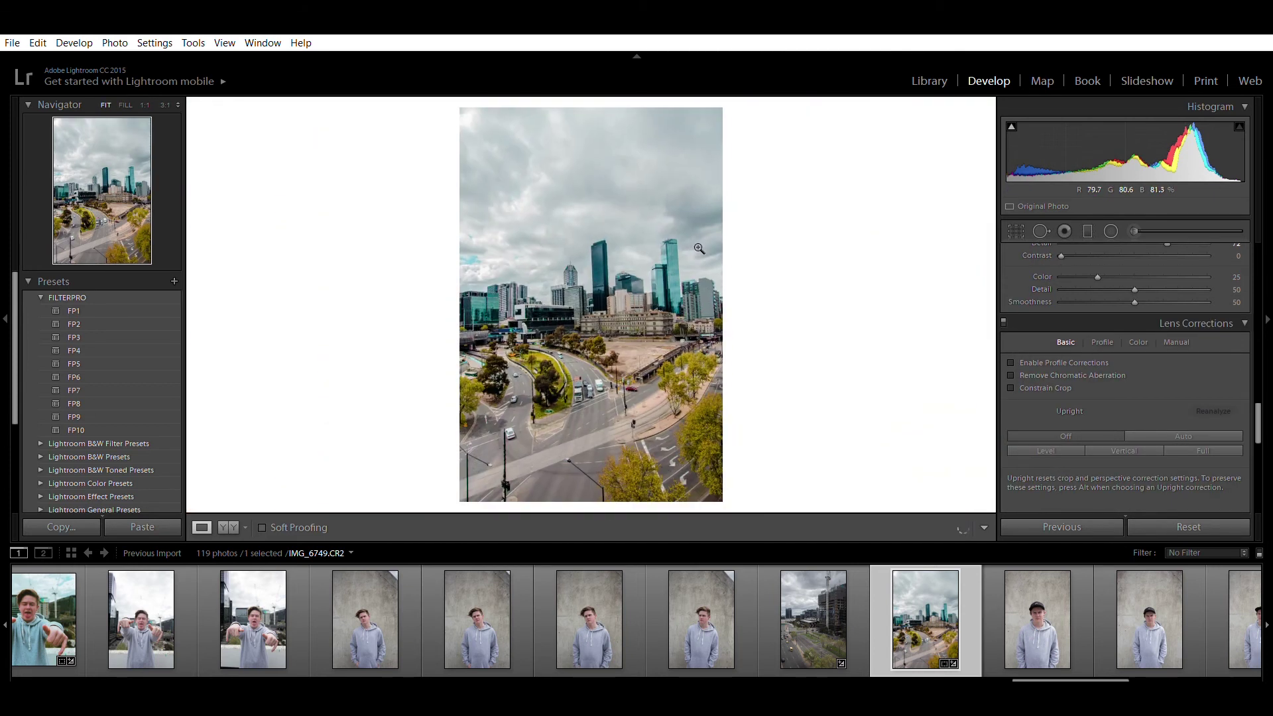
click(698, 248)
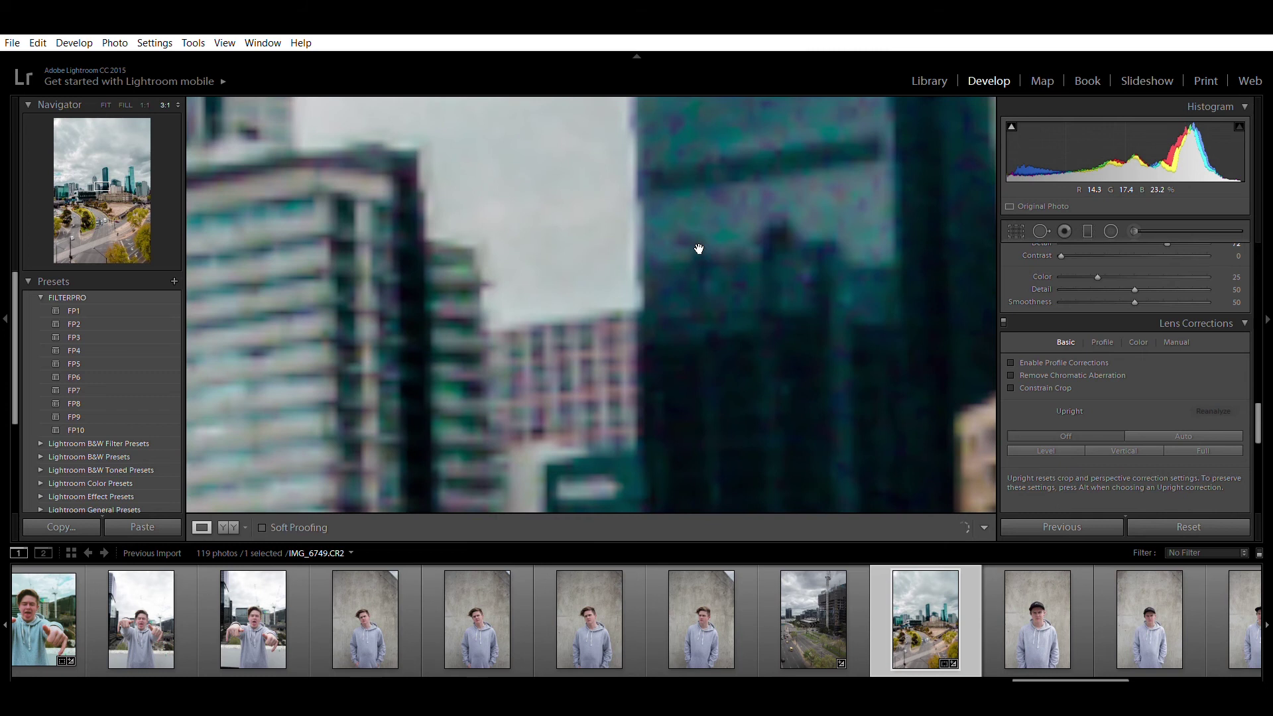
drag(393, 313, 626, 523)
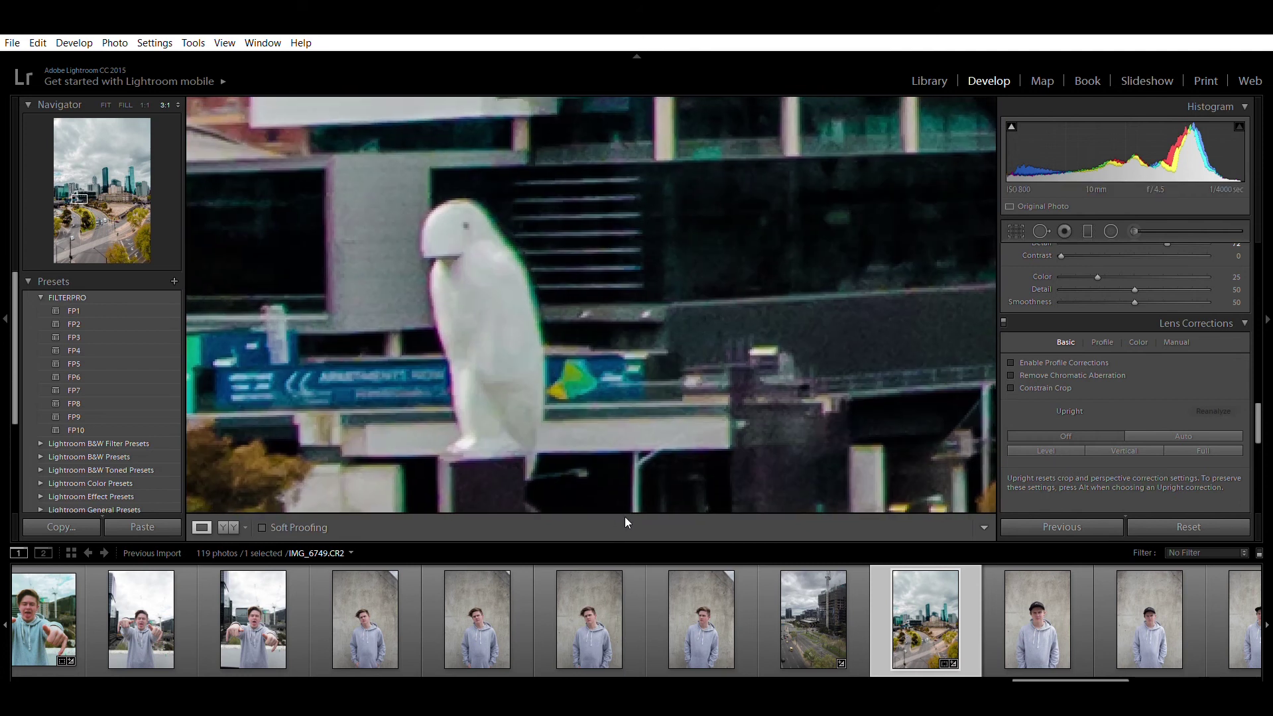
drag(450, 206, 462, 190)
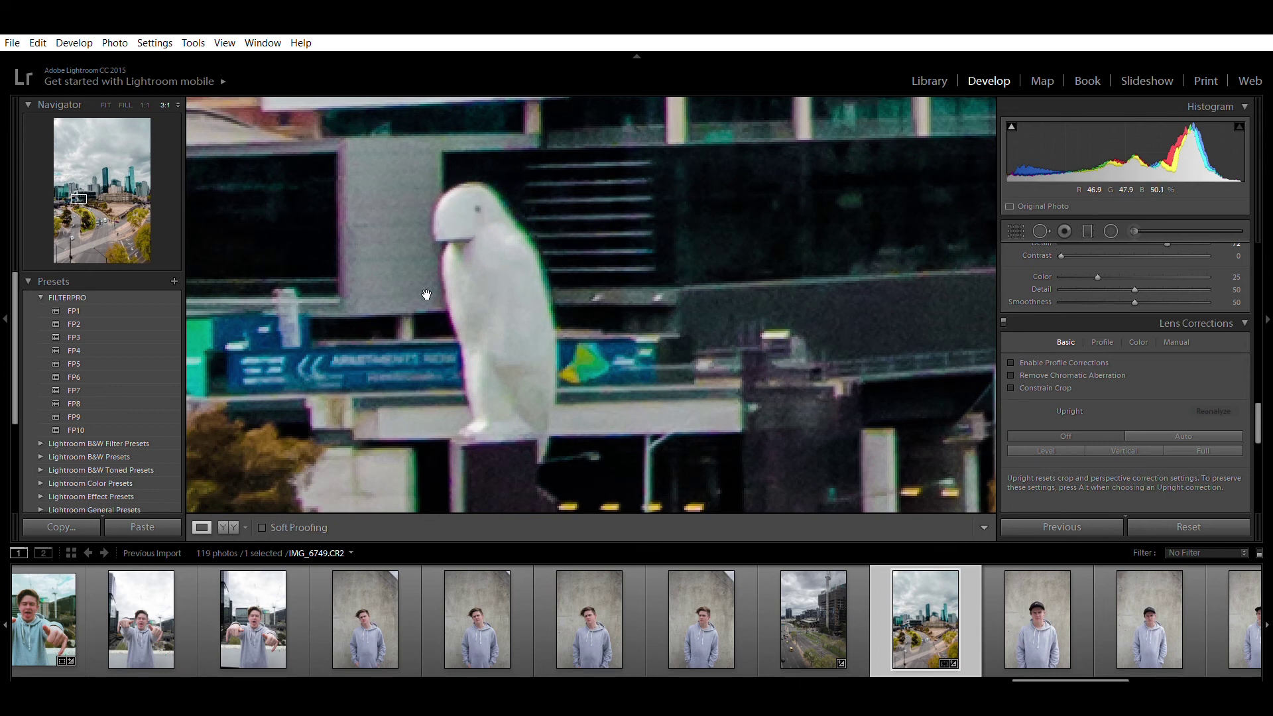
click(1009, 358)
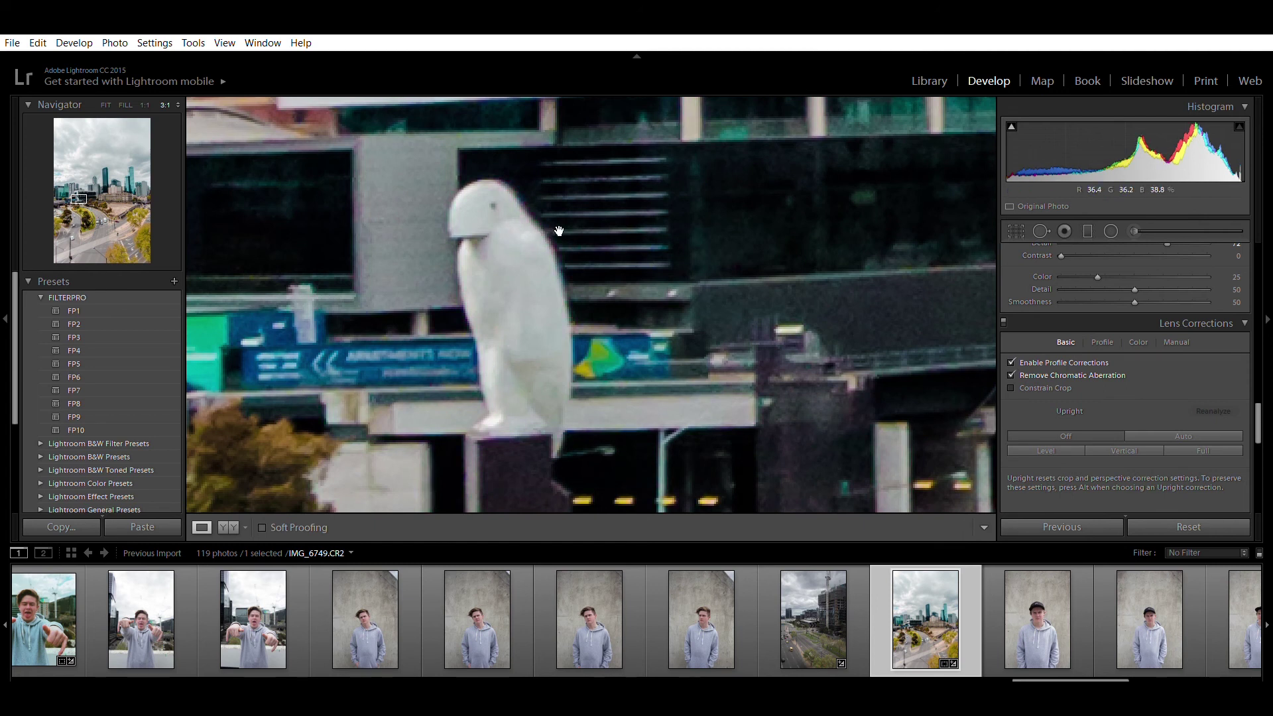
click(509, 122)
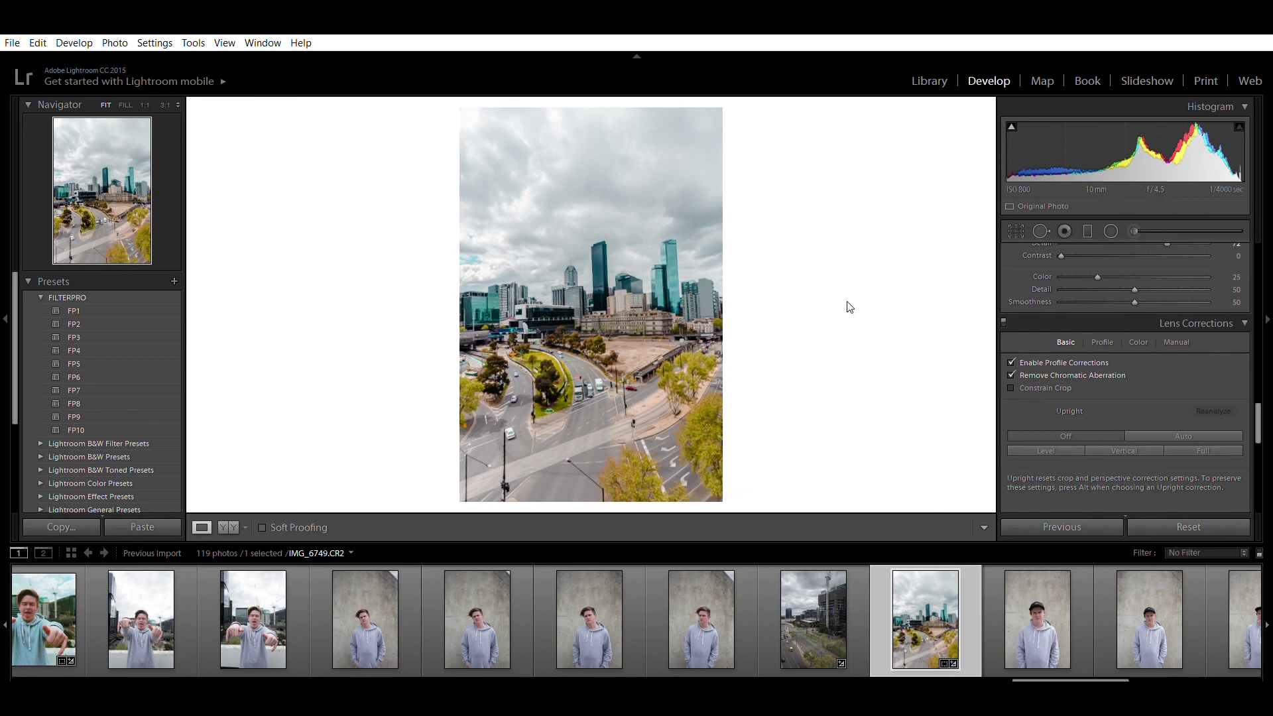
Set the Vibrance to +61 and show the photo before and after side by side.
scroll(1152, 399, down, 8)
scroll(1153, 399, down, 2)
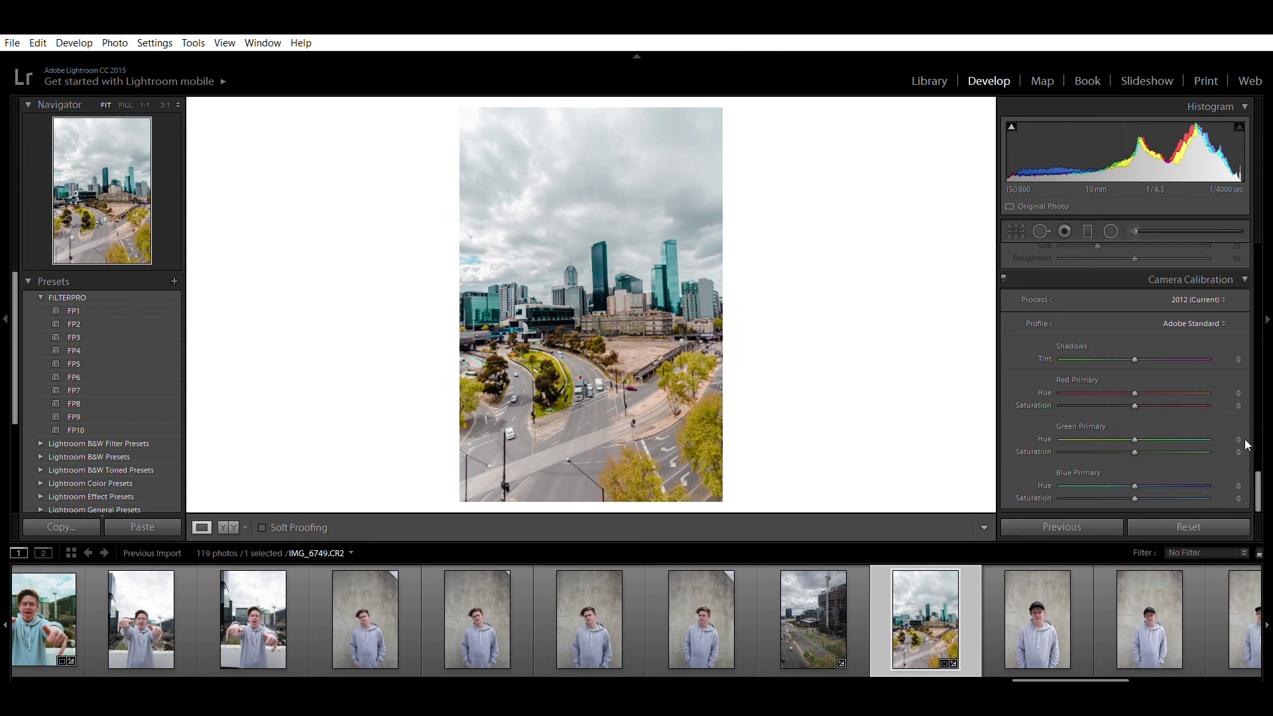
scroll(1188, 401, up, 10)
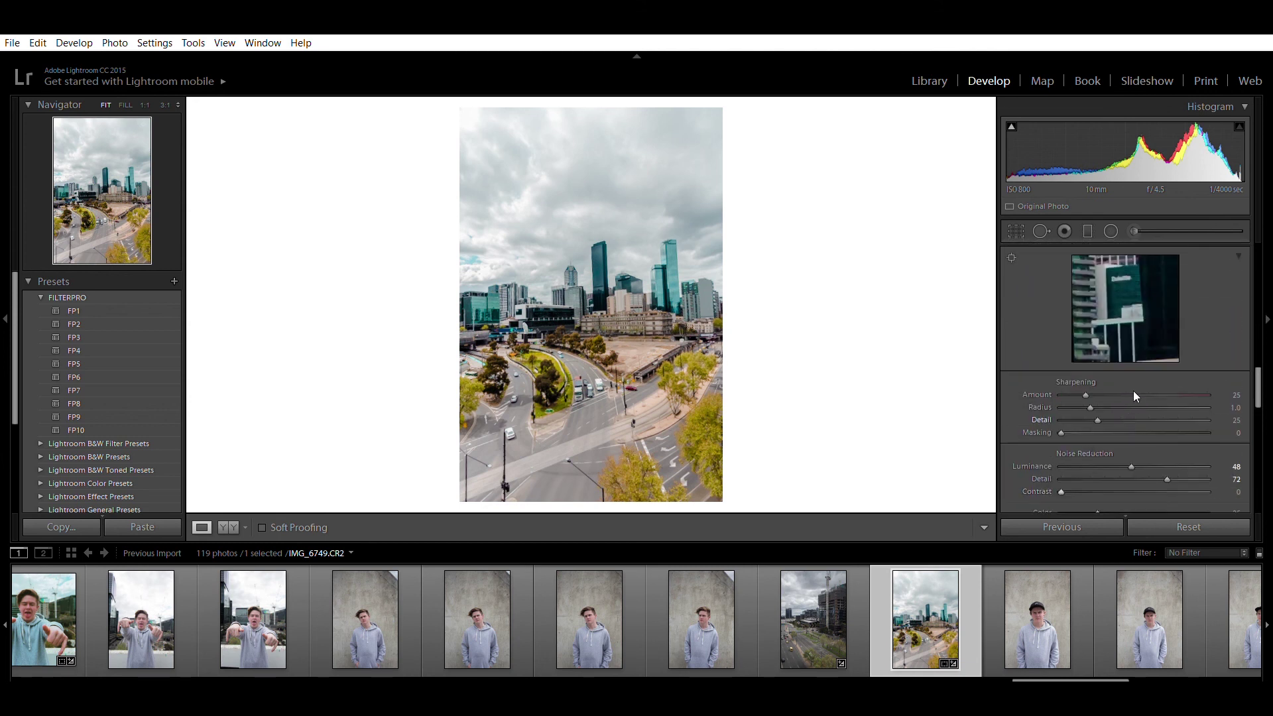
scroll(1133, 395, up, 8)
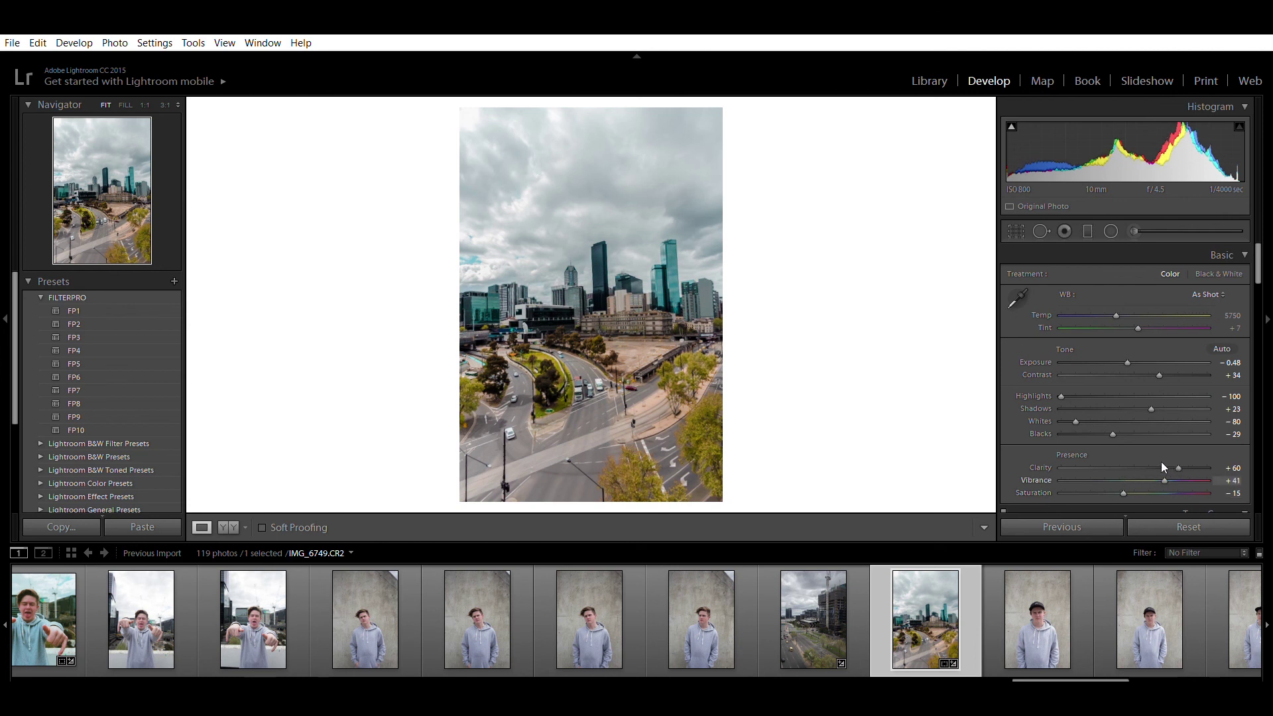
drag(1186, 480, 1179, 480)
click(224, 521)
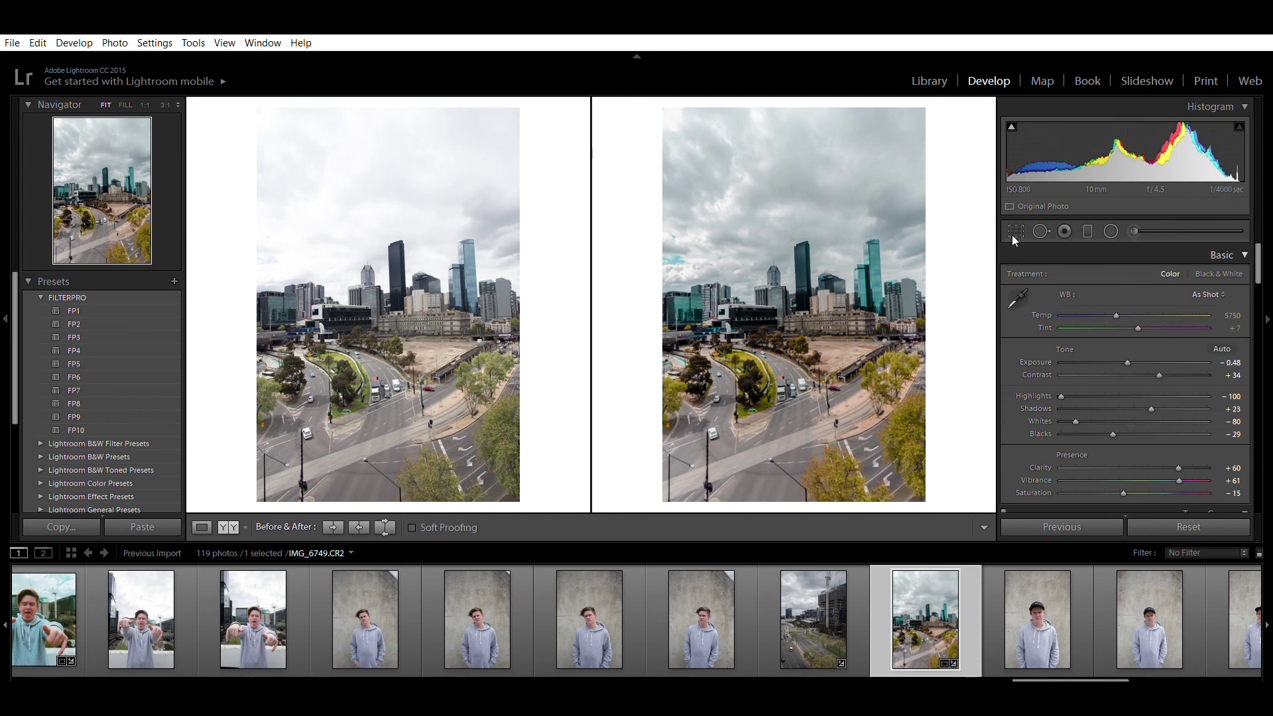
Draw a graduated filter downwards over the sky, from the upper clouds to the tops of the towers, in the edited view.
click(1087, 226)
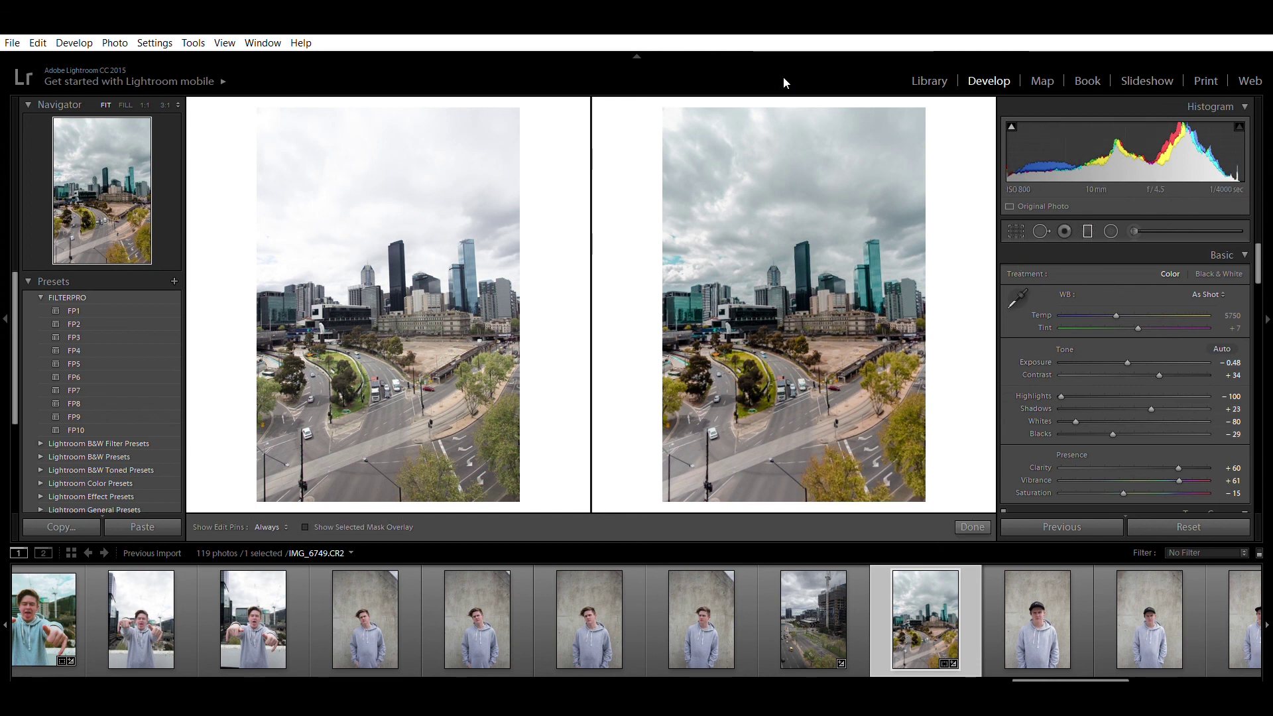
drag(797, 149, 800, 261)
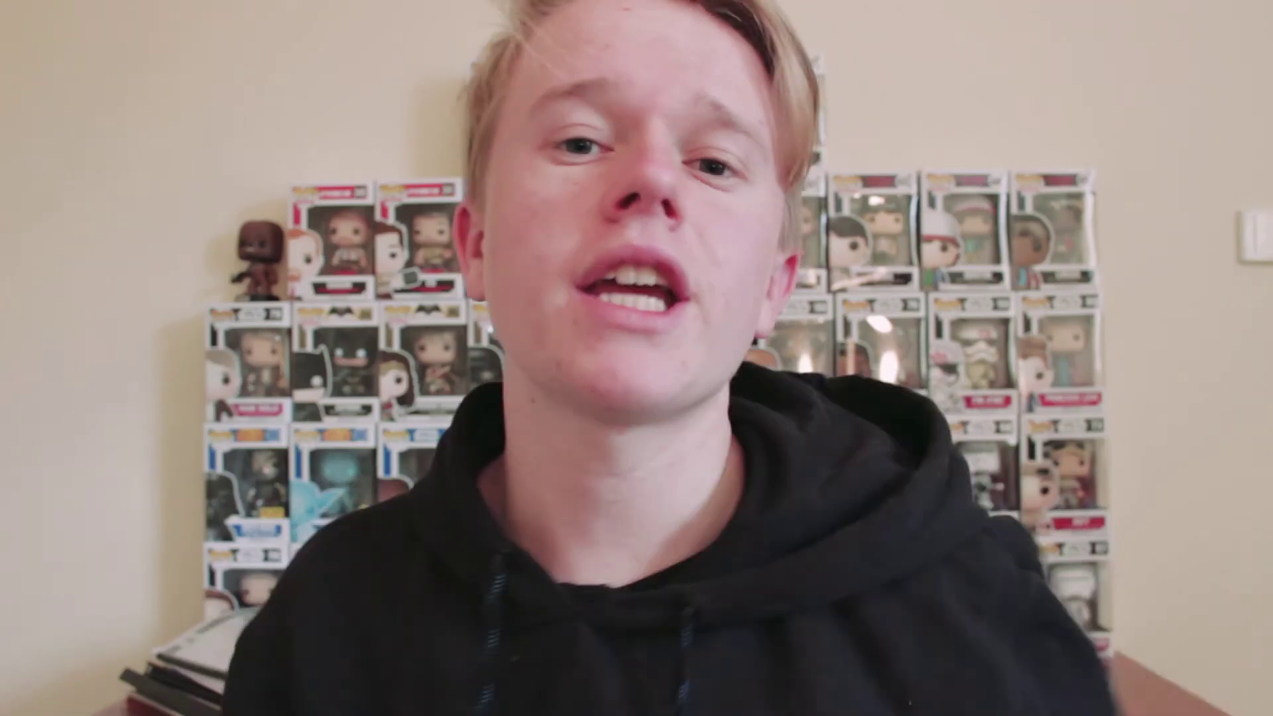